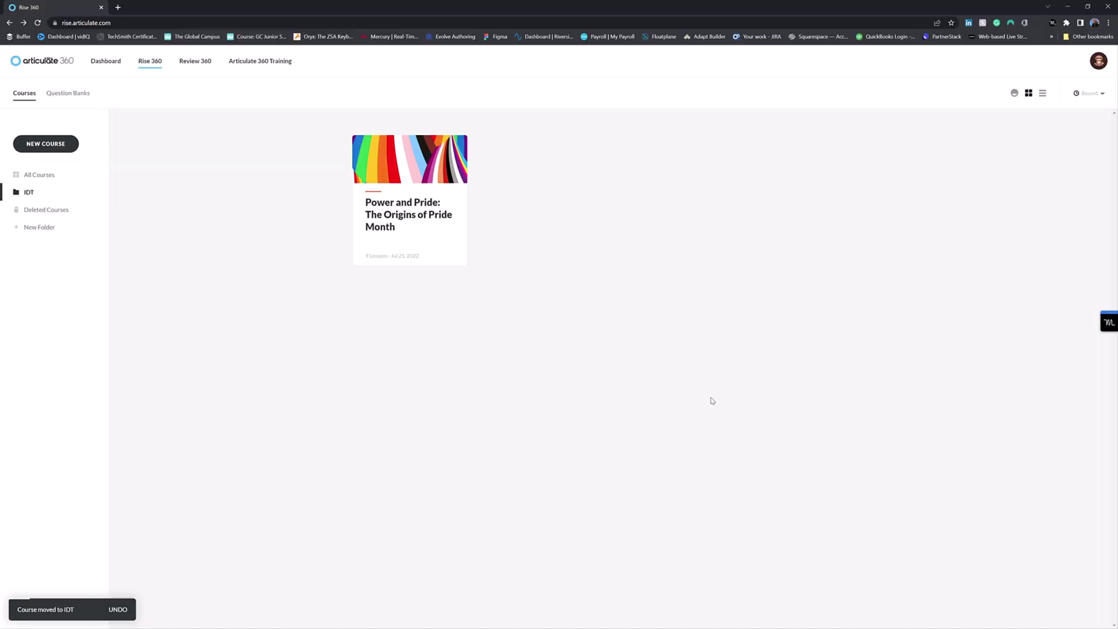
Open the Power and Pride course for editing
left_click(413, 215)
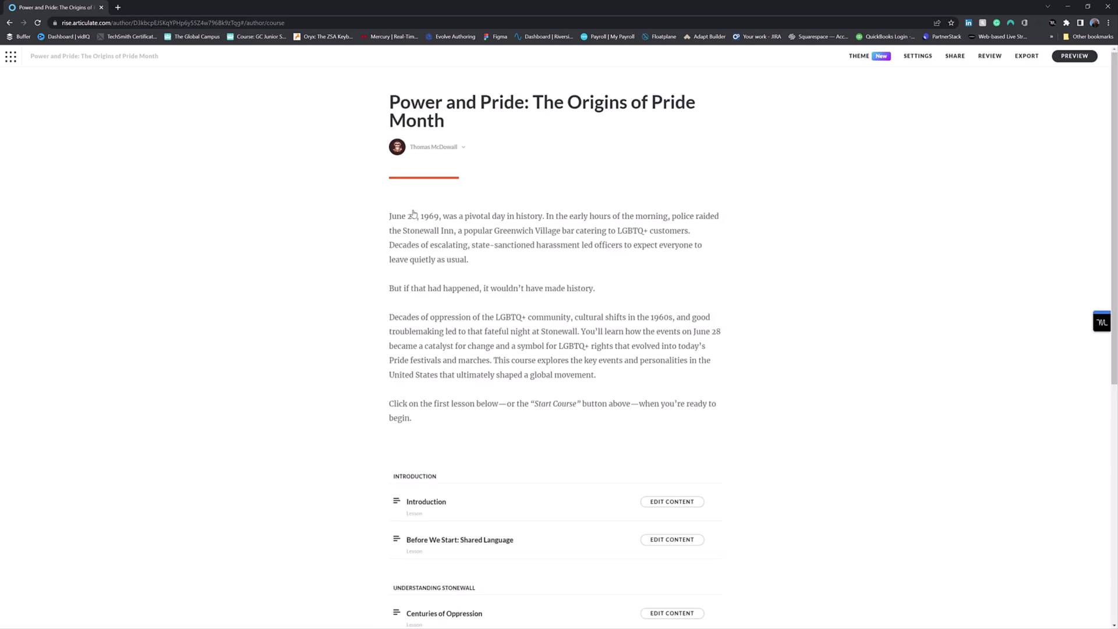
scroll(554, 349, "down", 3)
scroll(554, 349, "up", 3)
Open Theme settings and preview the Introduction lesson, then return to the cover page
left_click(869, 59)
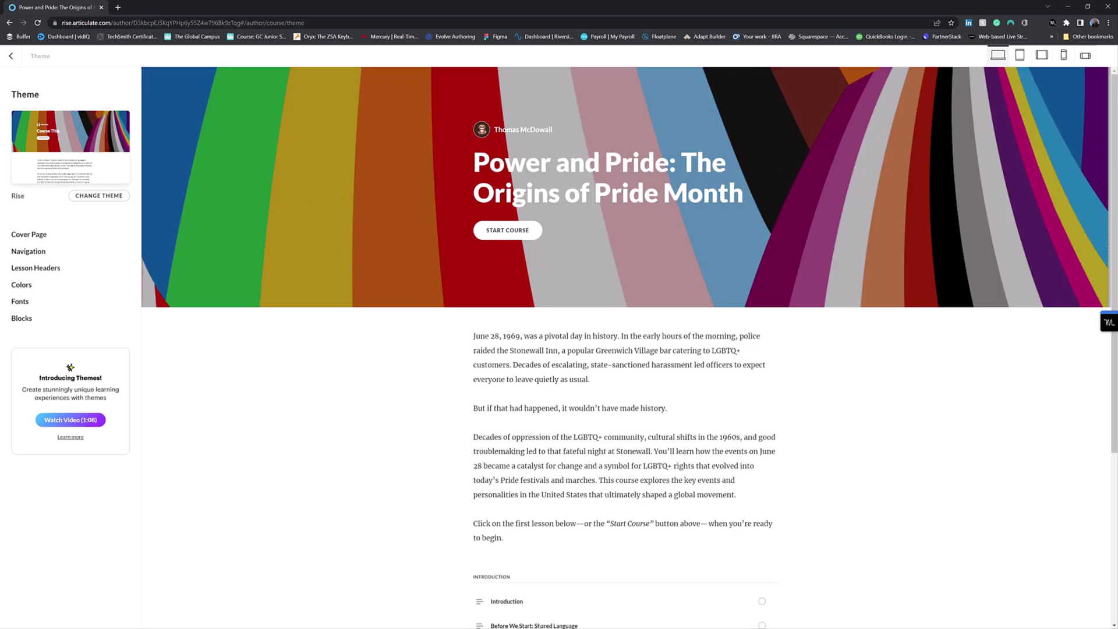
left_click(527, 230)
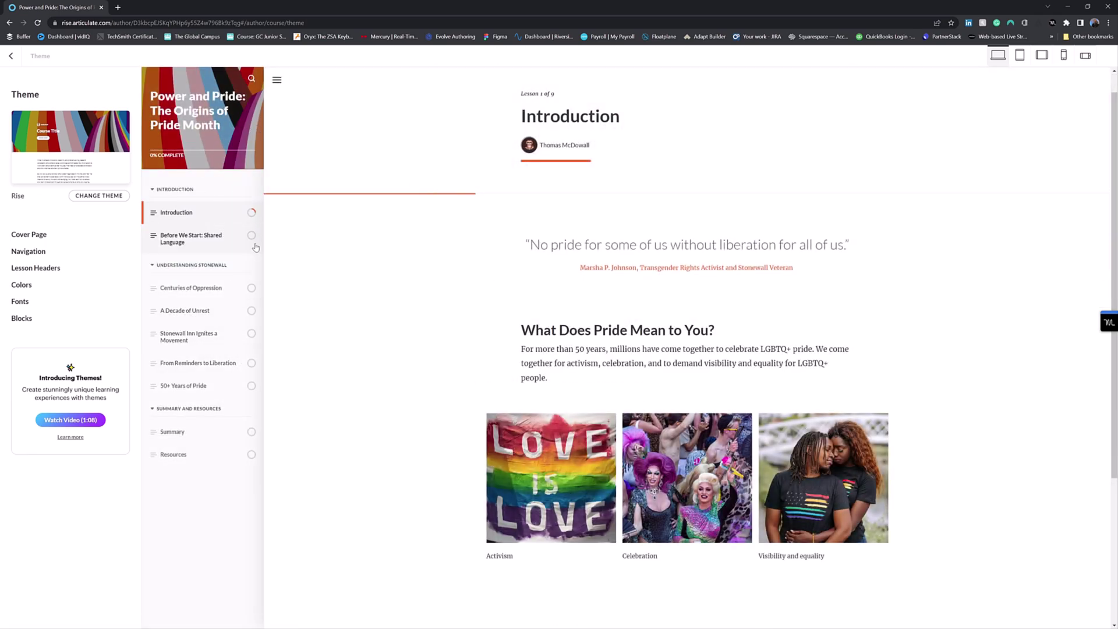
scroll(316, 237, "up", 2)
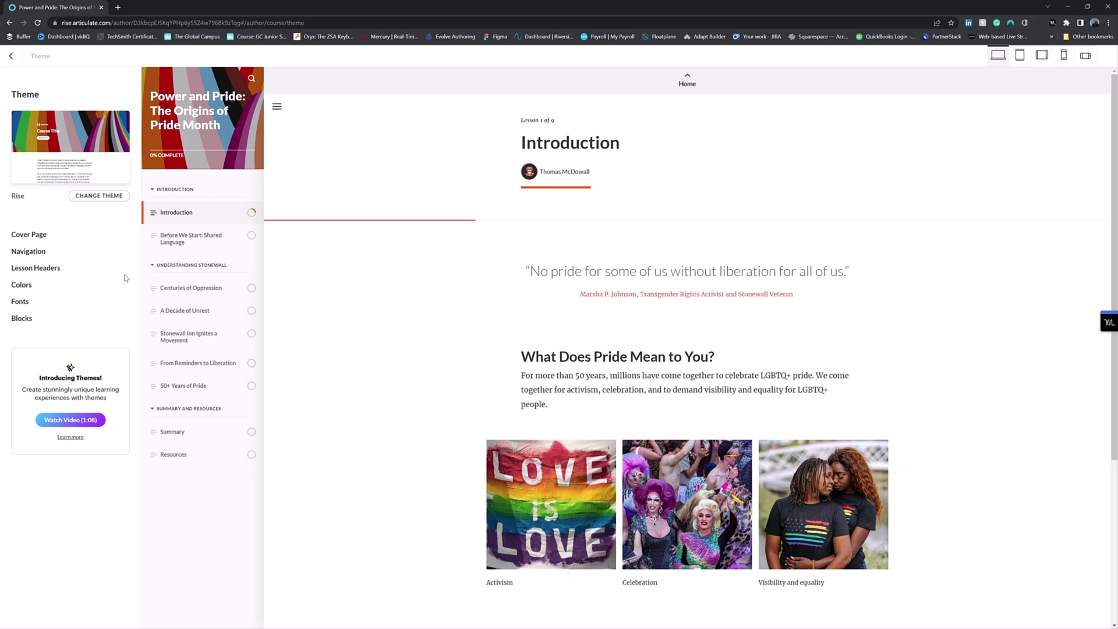
left_click(687, 82)
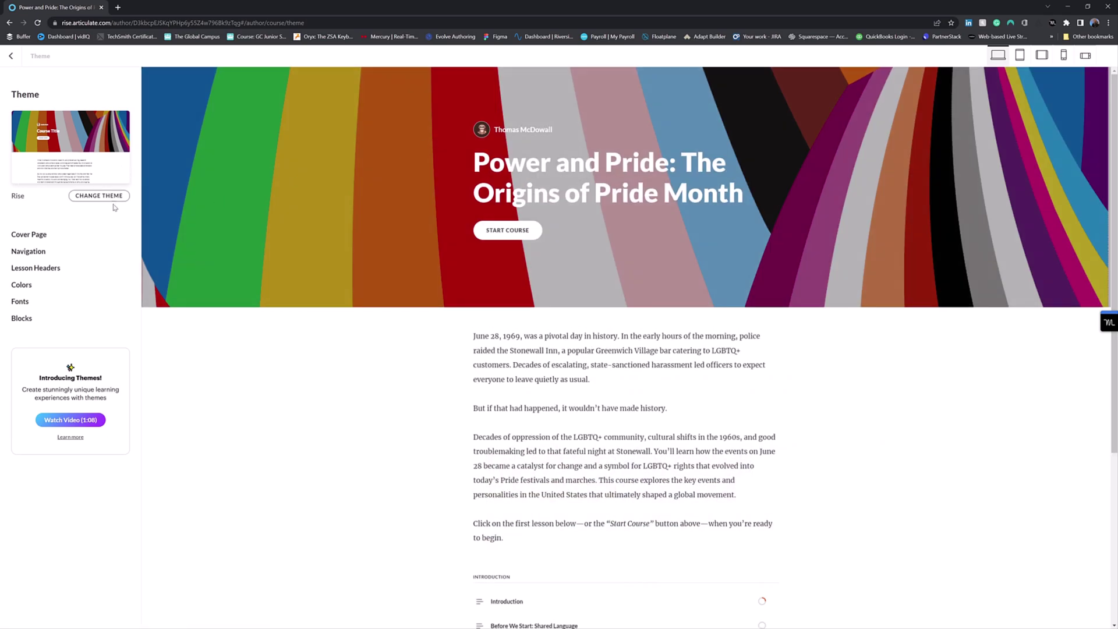
Open Change Theme, check My Themes, then return to the Standard themes list
left_click(91, 198)
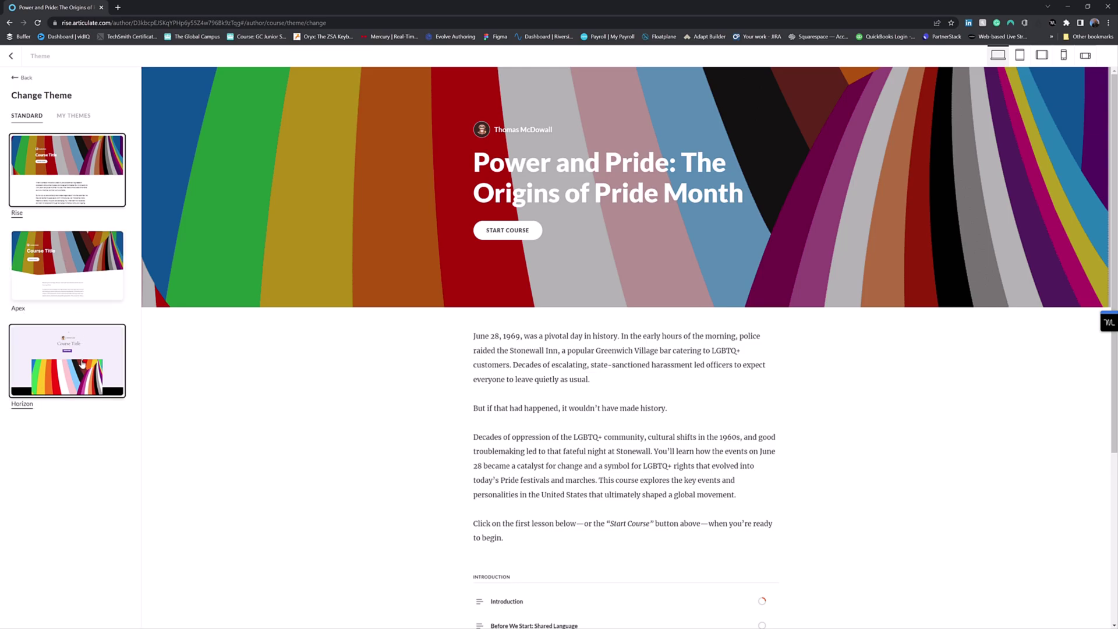
left_click(61, 116)
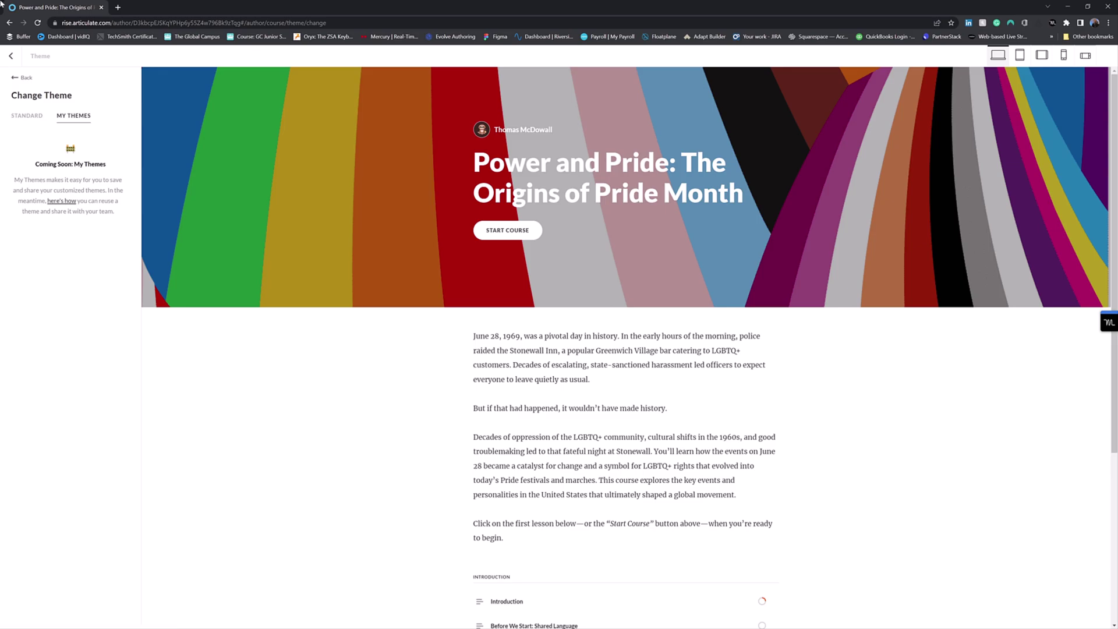
left_click(26, 120)
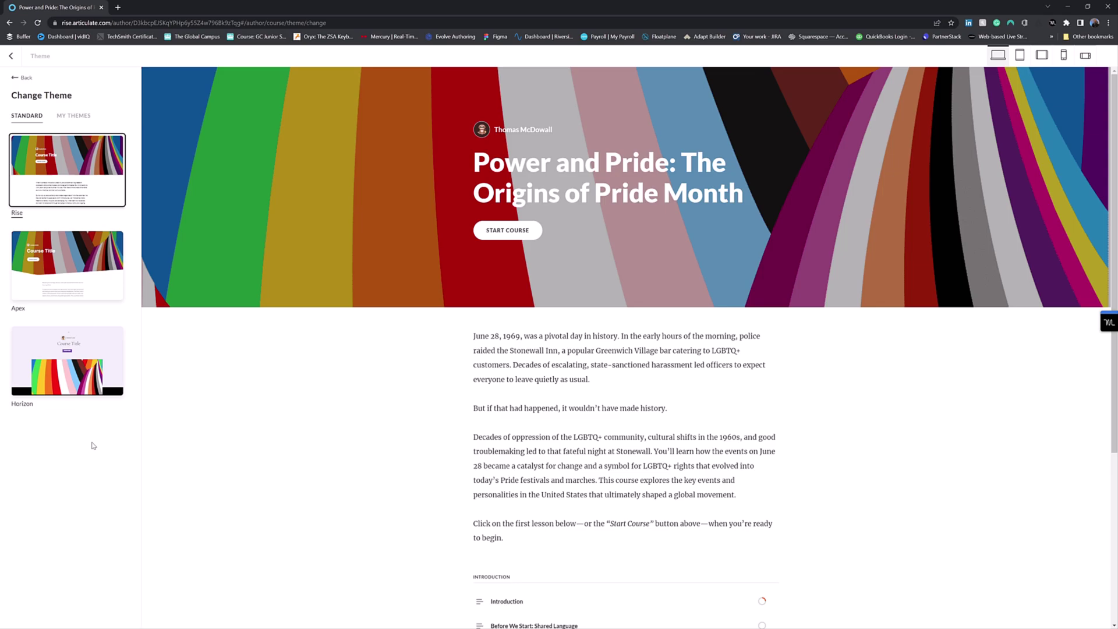
left_click(68, 293)
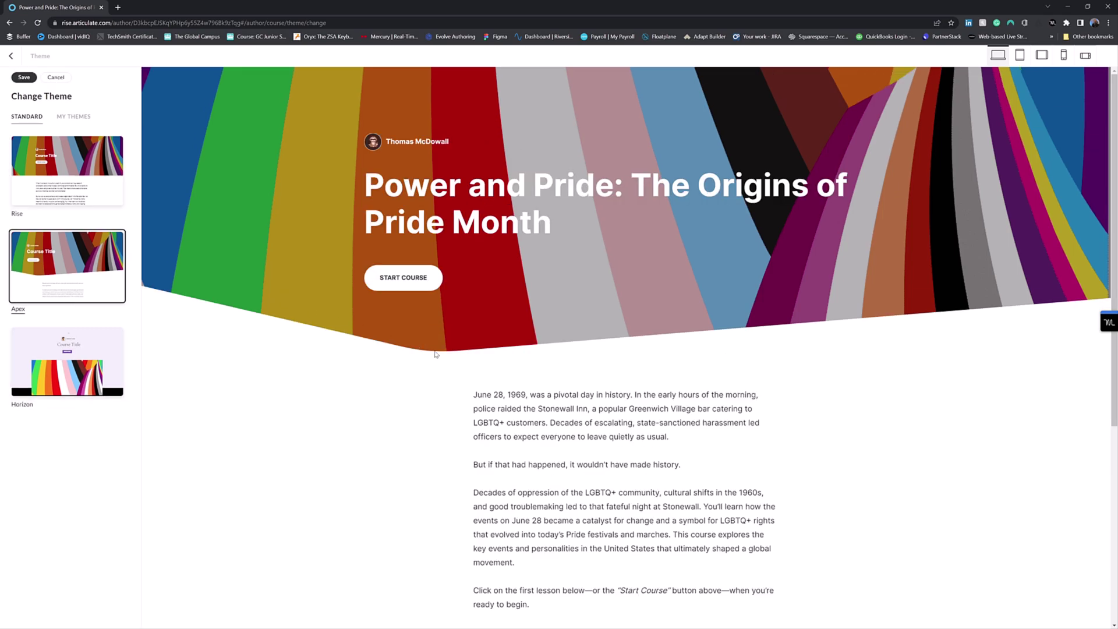
scroll(739, 418, "down", 5)
scroll(739, 417, "up", 5)
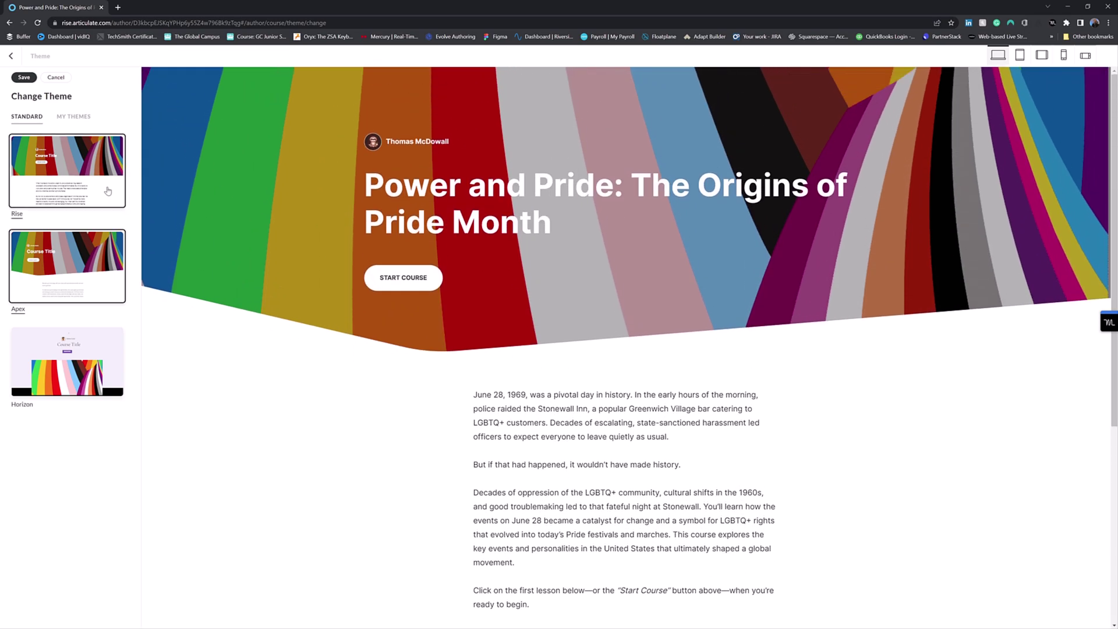
left_click(93, 185)
left_click(109, 269)
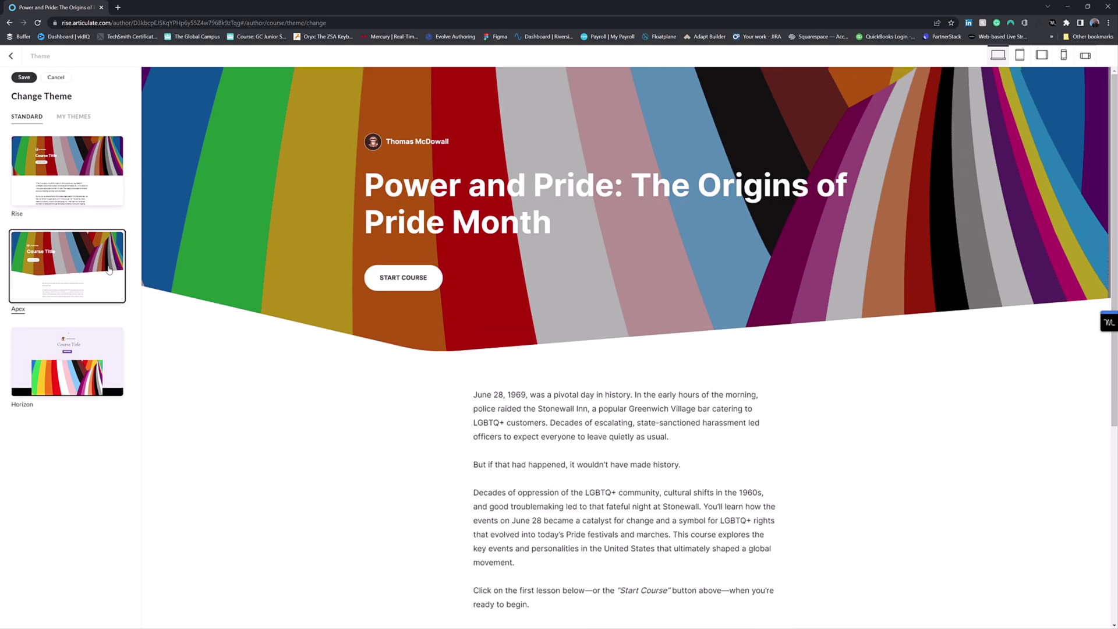
left_click(407, 280)
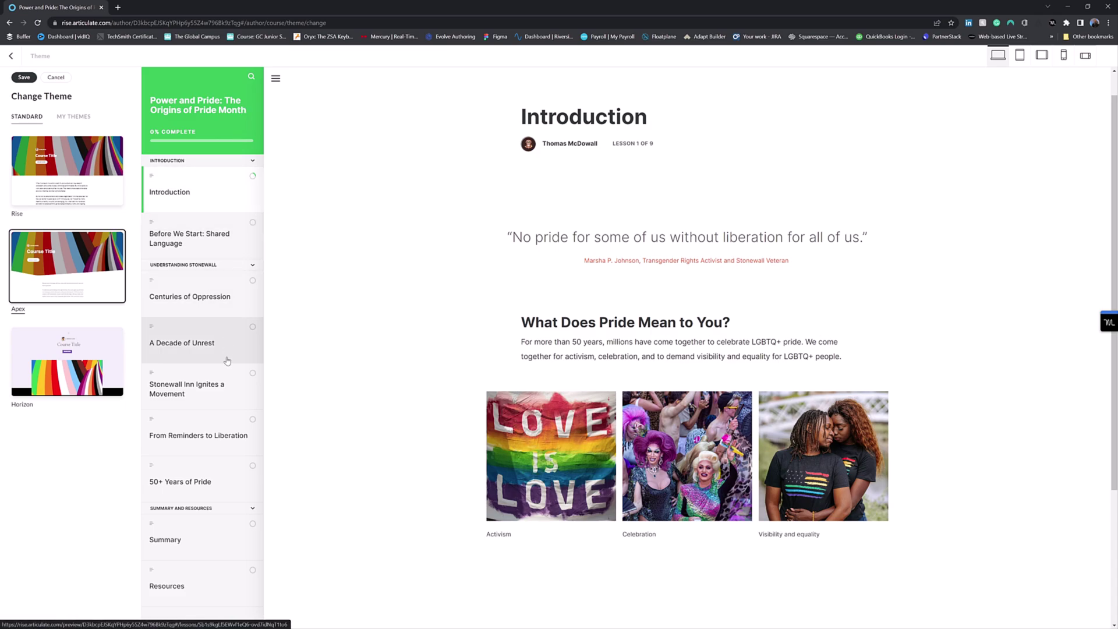
left_click(37, 166)
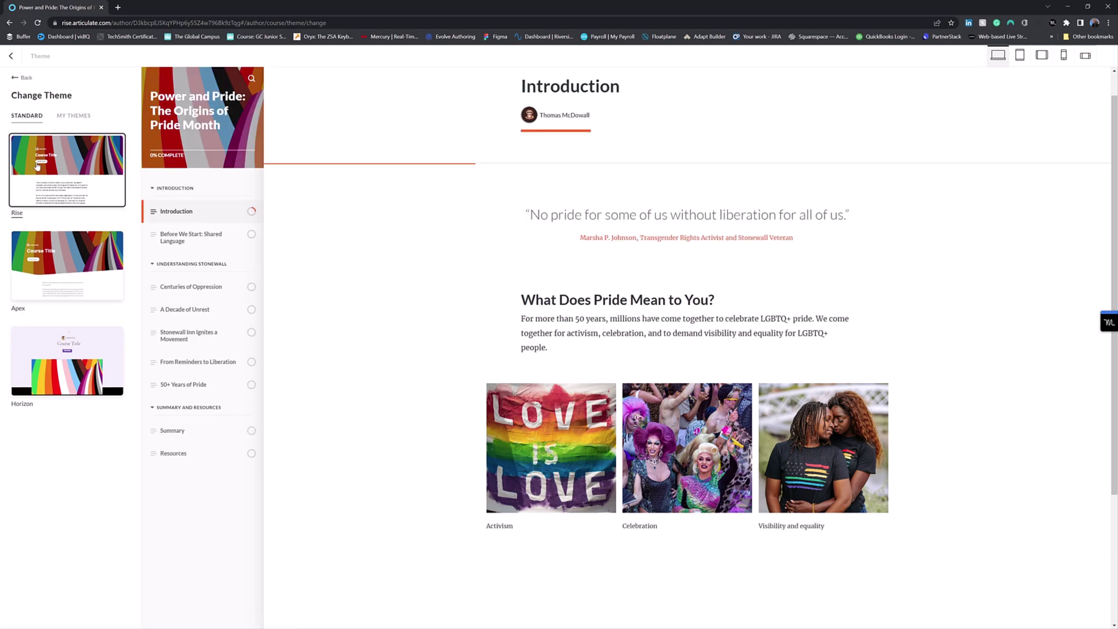
left_click(67, 272)
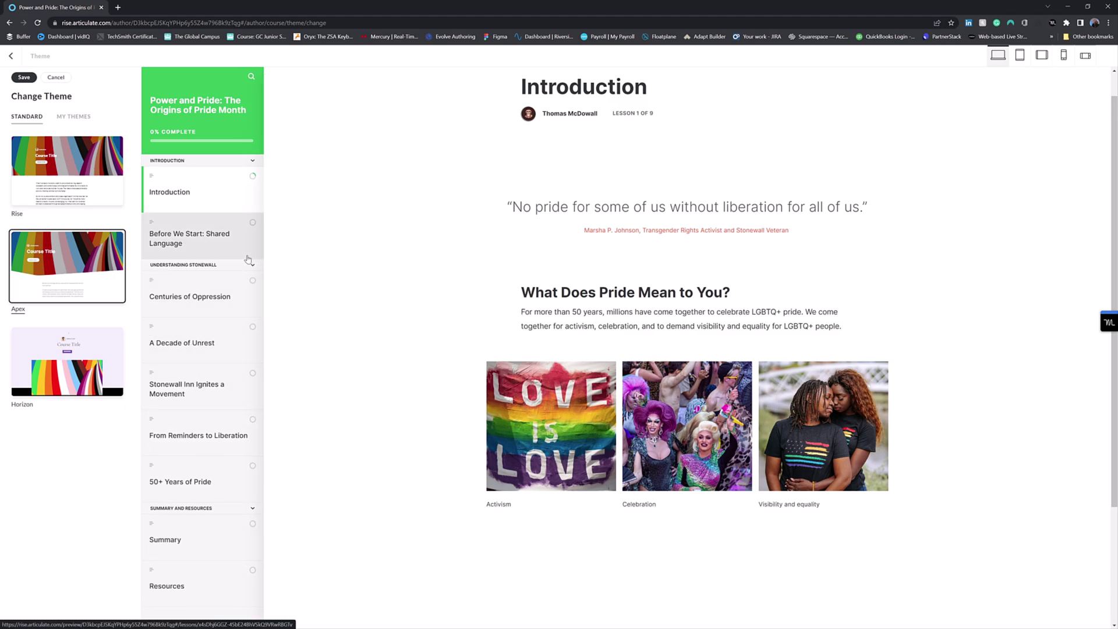
left_click(72, 202)
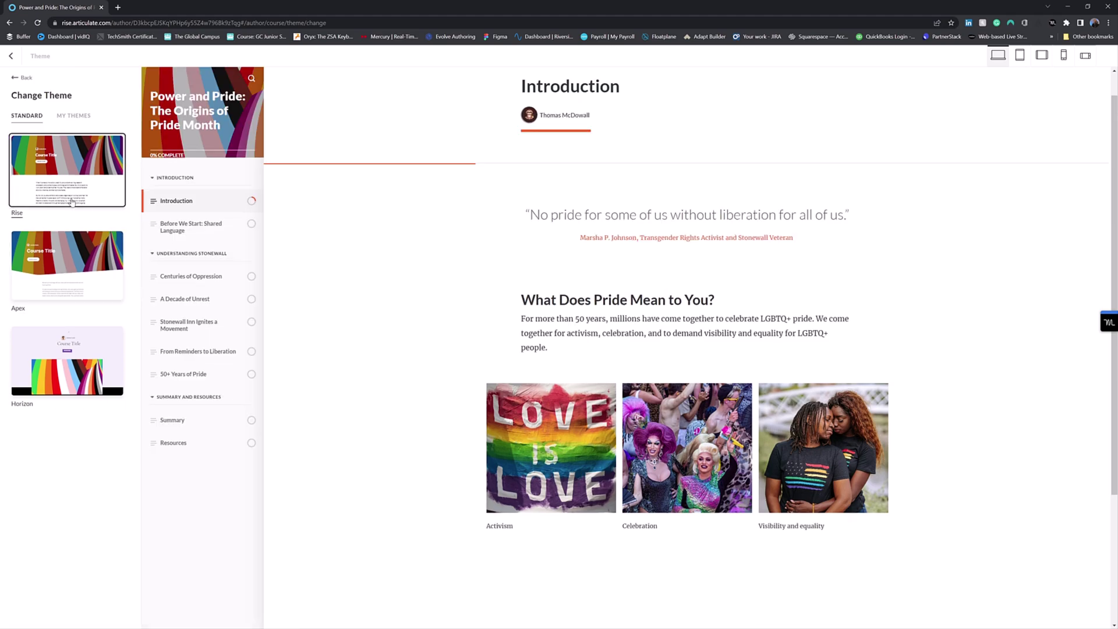
left_click(115, 267)
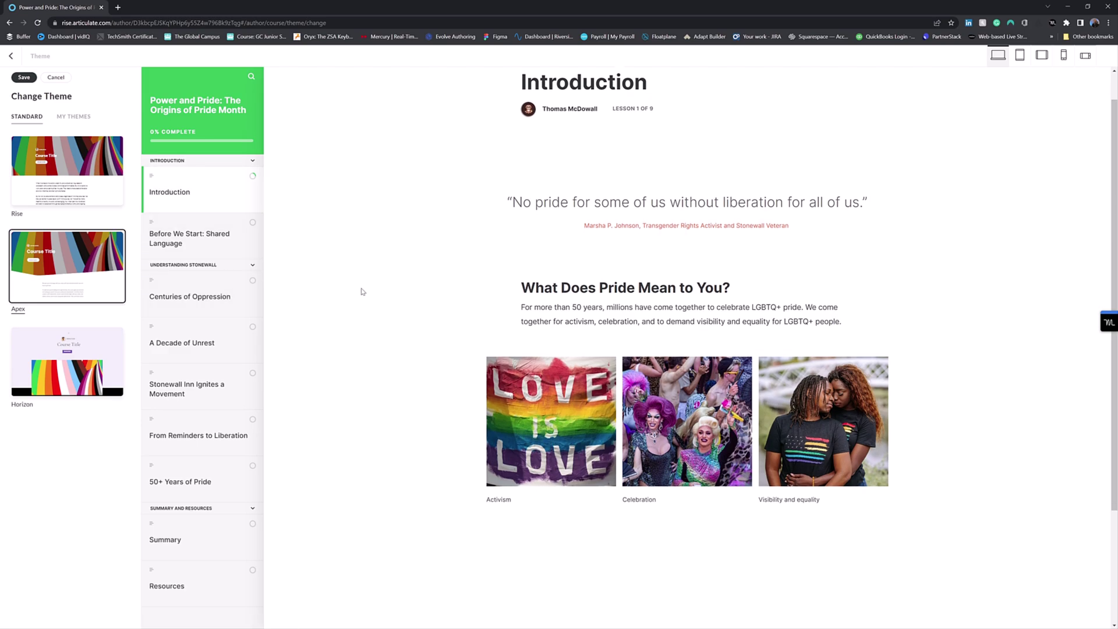
scroll(361, 292, "down", 2)
scroll(361, 292, "up", 3)
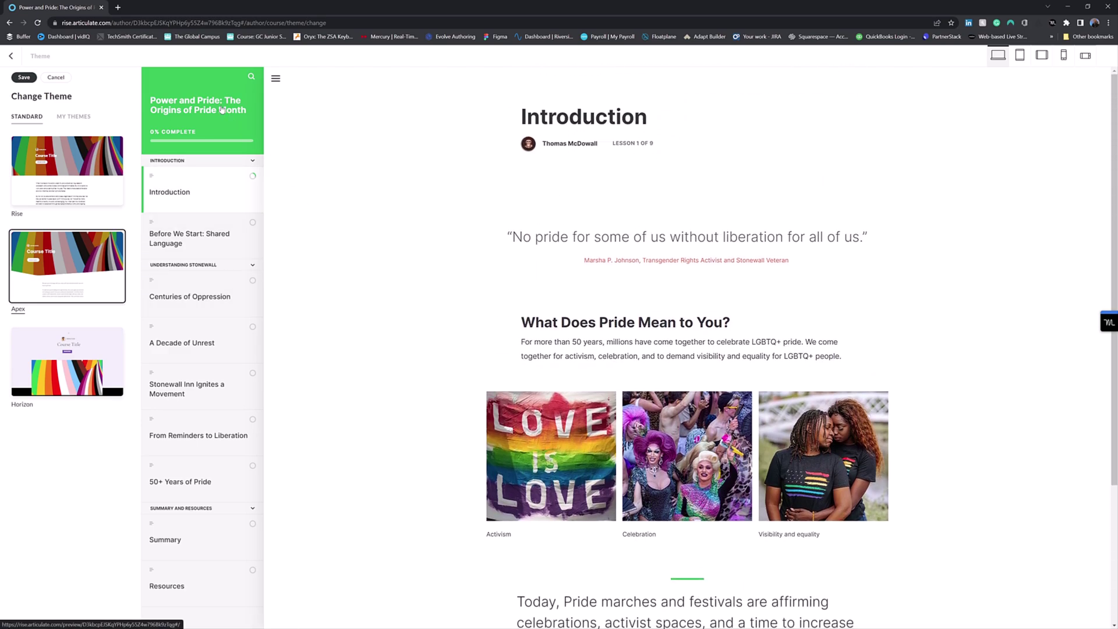
left_click(276, 80)
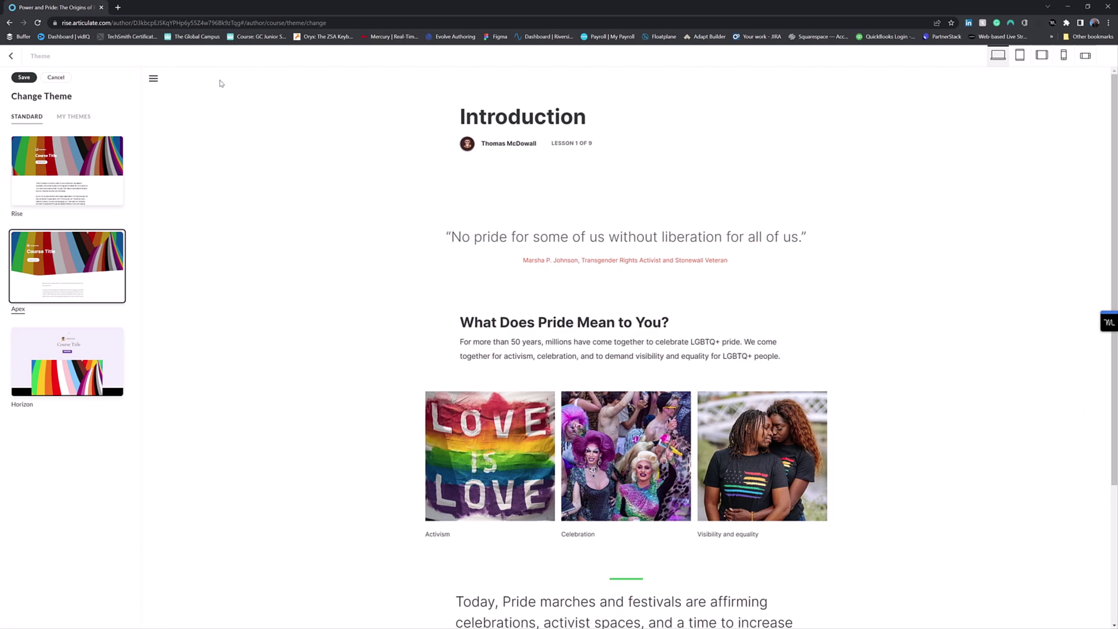
left_click(155, 80)
left_click(103, 163)
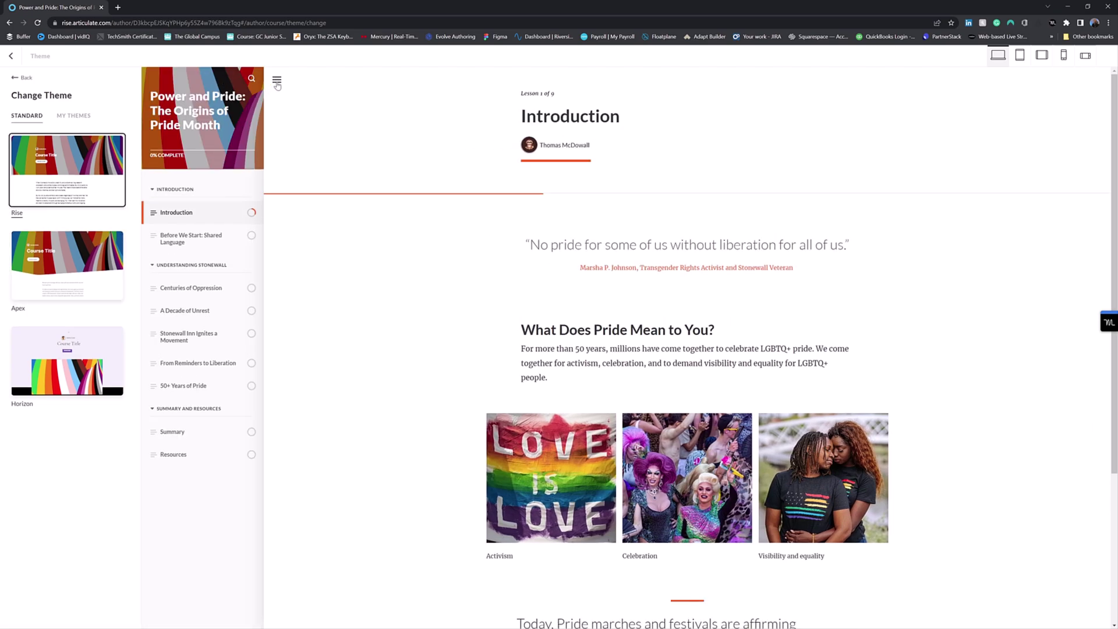
left_click(276, 80)
left_click(154, 80)
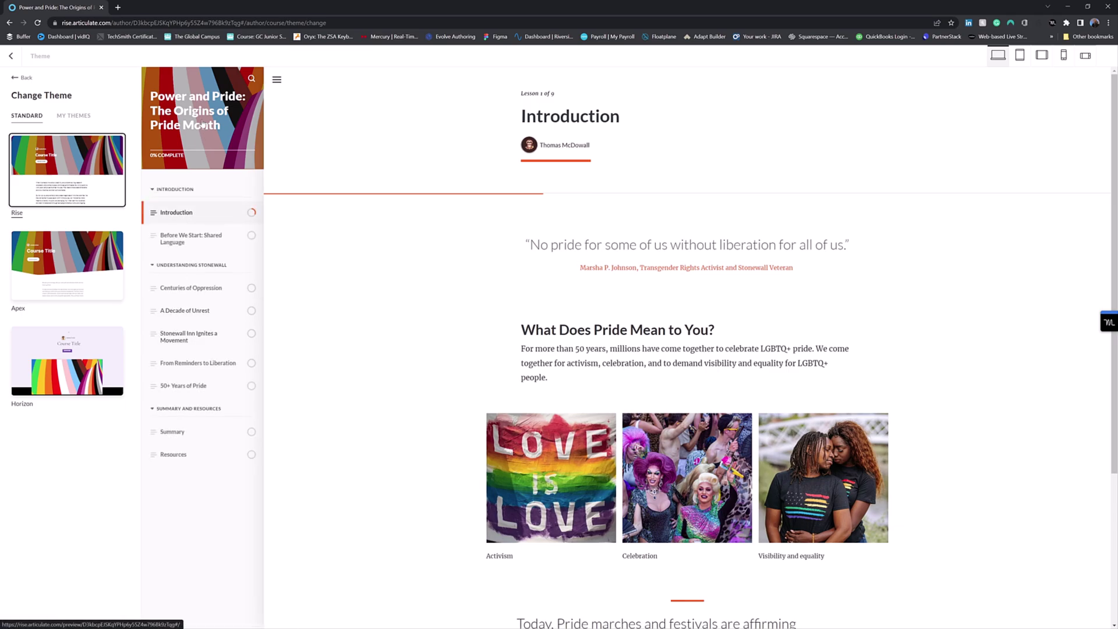
left_click(172, 113)
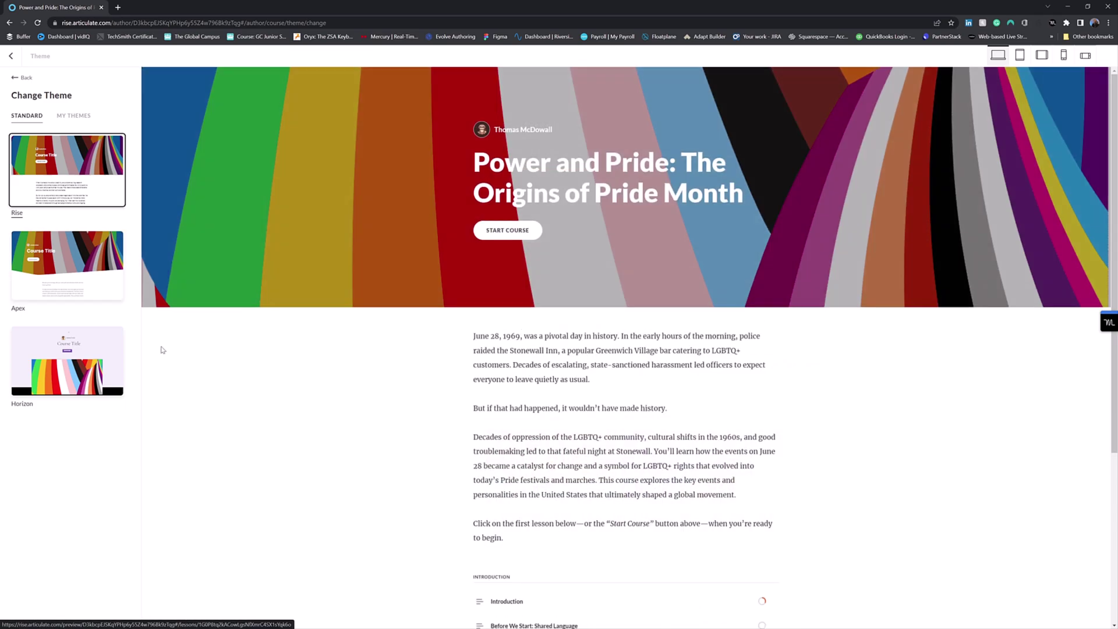
Preview the course in the Horizon theme, then revert the preview to Rise
left_click(74, 373)
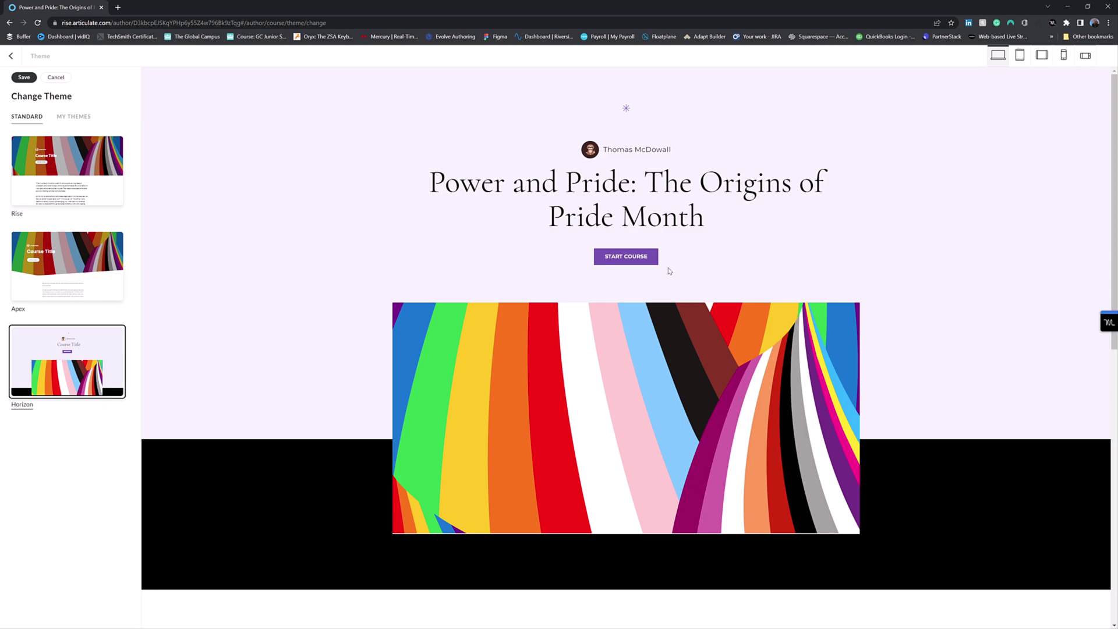
scroll(849, 314, "down", 9)
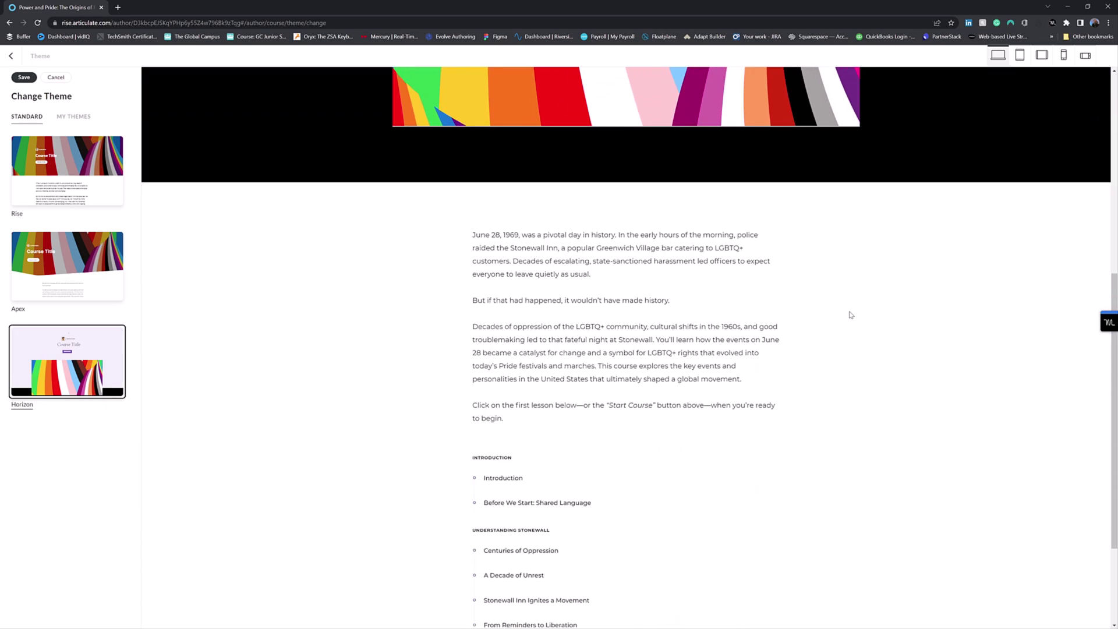
scroll(850, 314, "up", 9)
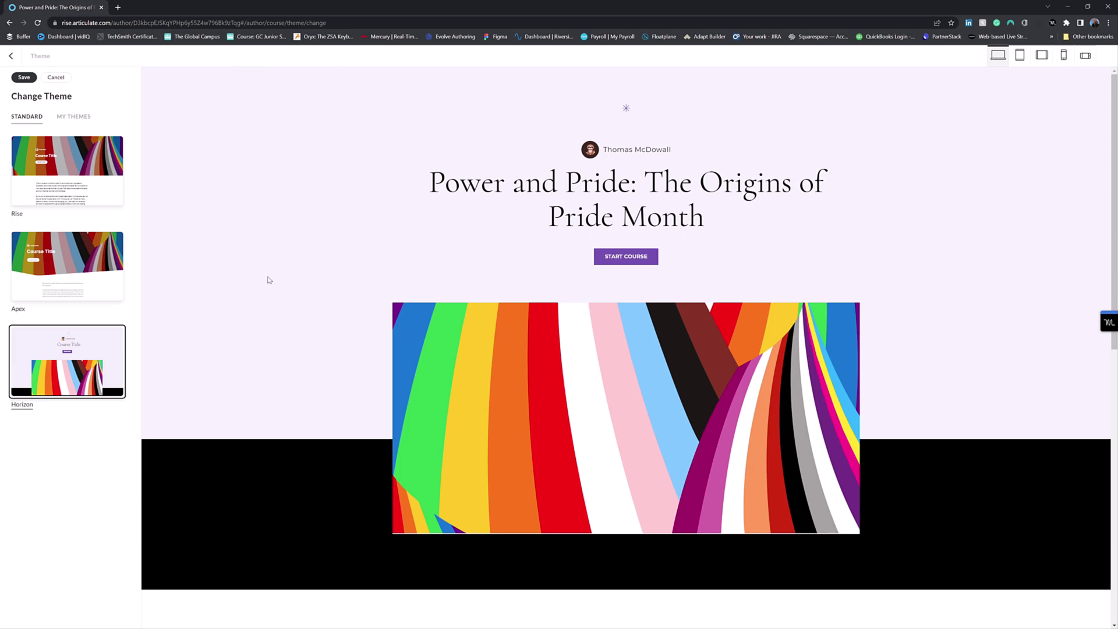
scroll(632, 330, "down", 4)
scroll(671, 293, "down", 4)
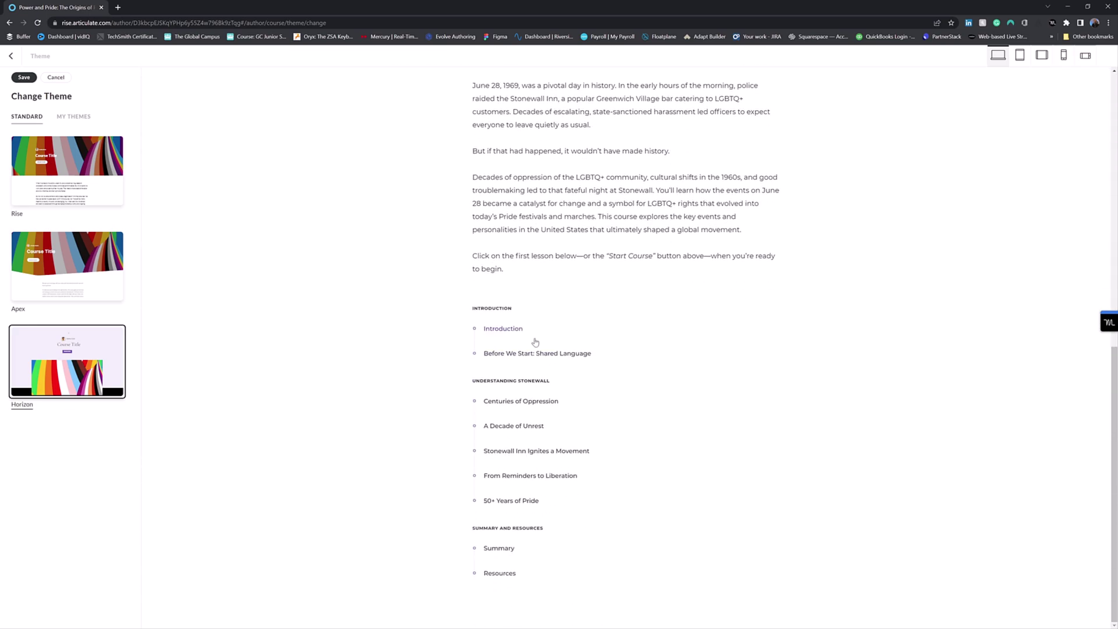
scroll(515, 412, "up", 3)
scroll(515, 411, "up", 5)
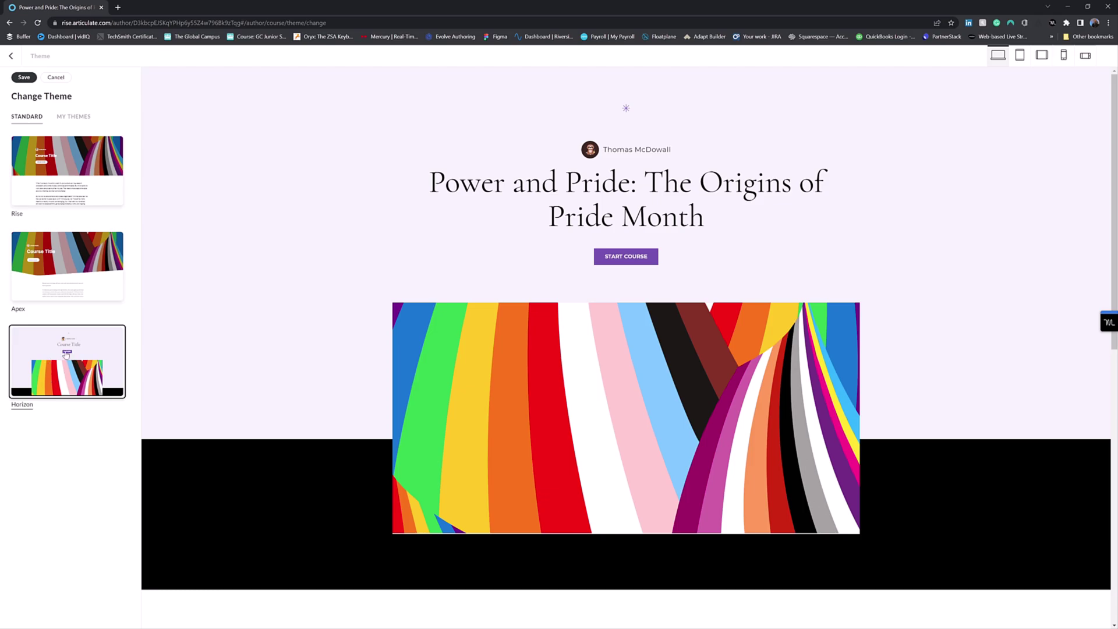
left_click(79, 163)
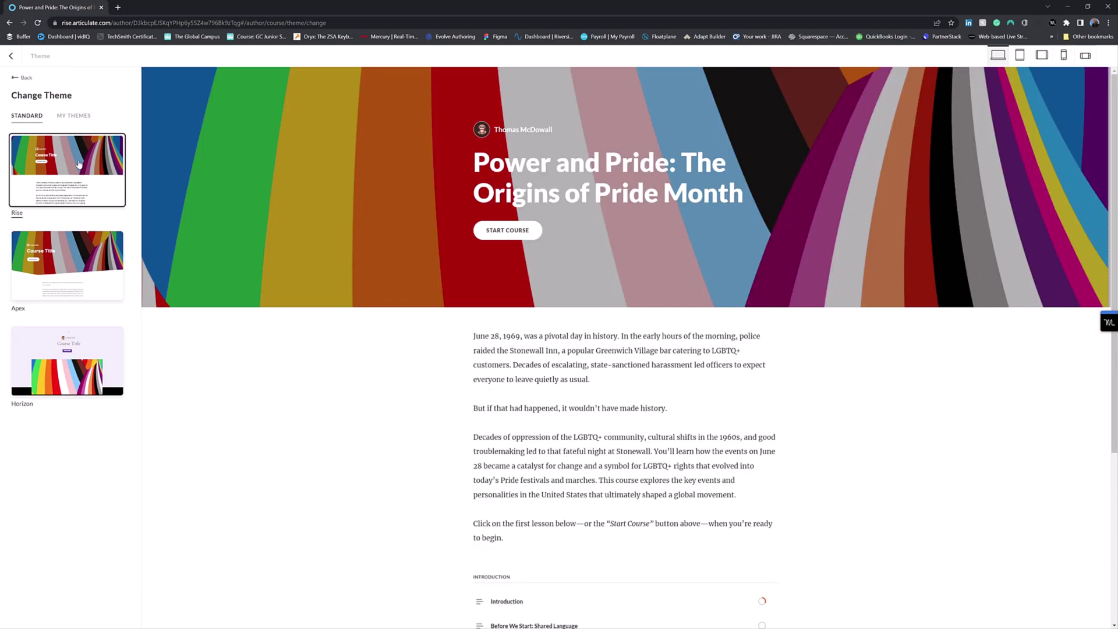
Leave the theme list unchanged and browse the Cover Page layouts, keeping Left overlay
left_click(18, 80)
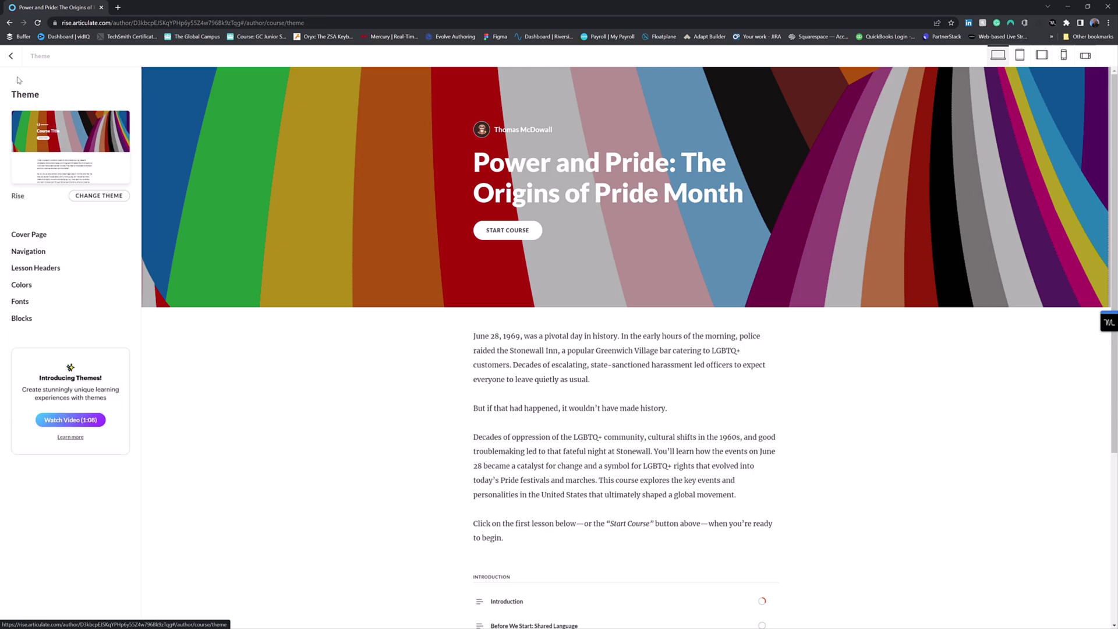
left_click(28, 235)
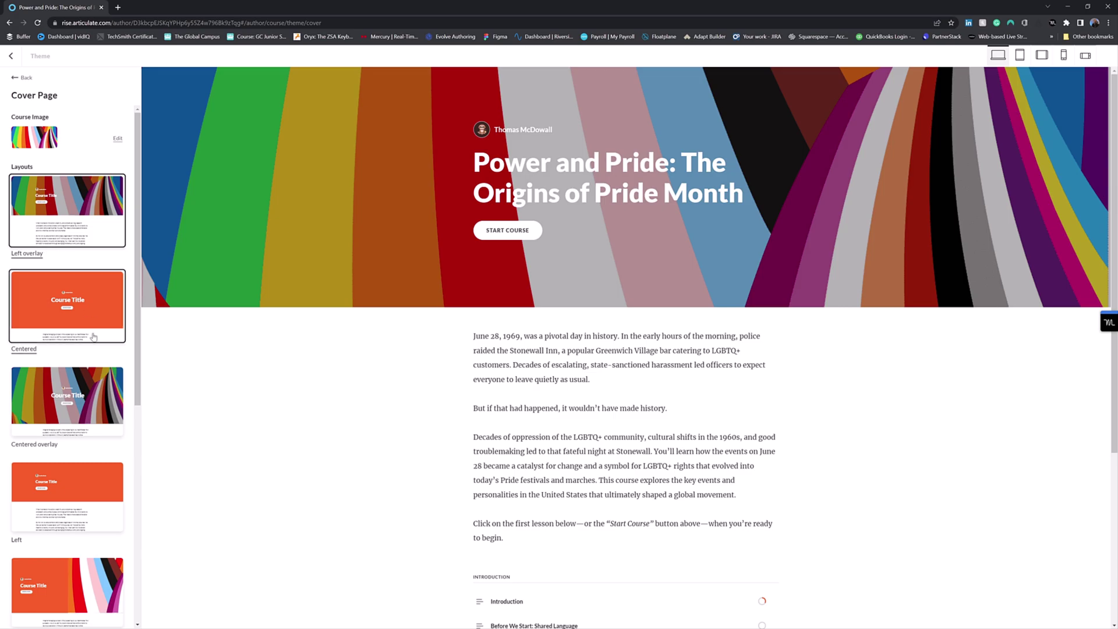
scroll(93, 361, "down", 6)
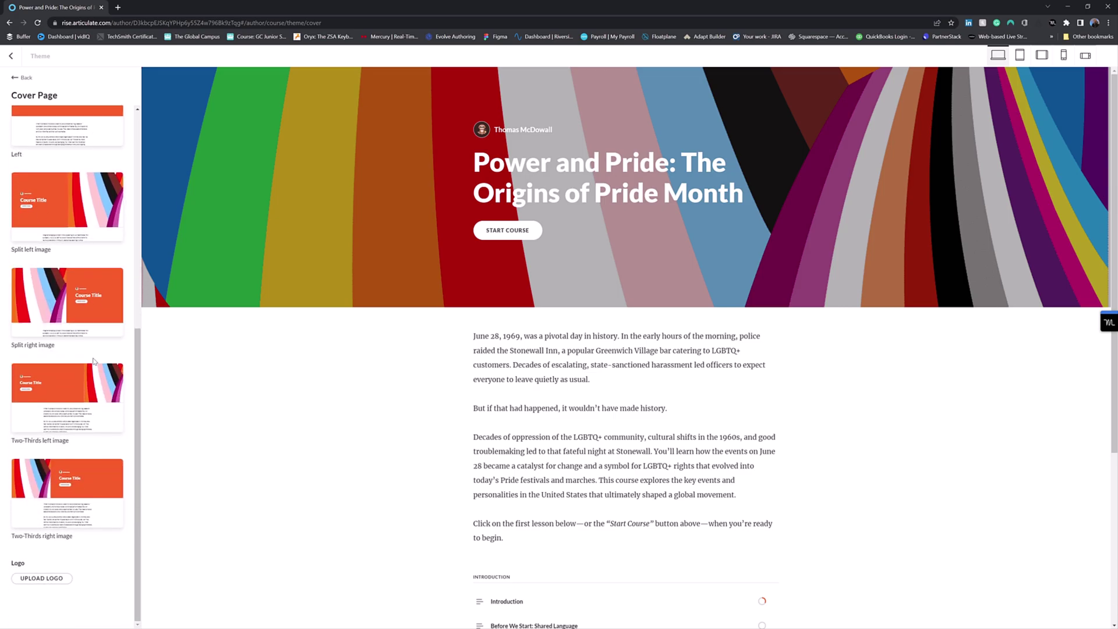
scroll(93, 360, "up", 6)
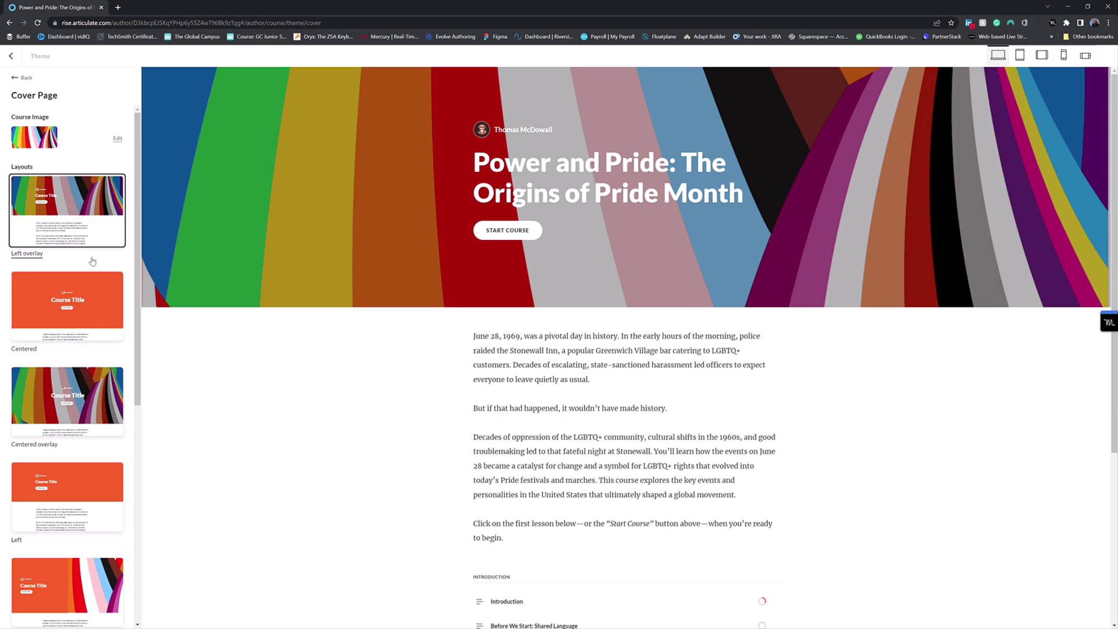
scroll(92, 261, "down", 5)
scroll(92, 262, "down", 2)
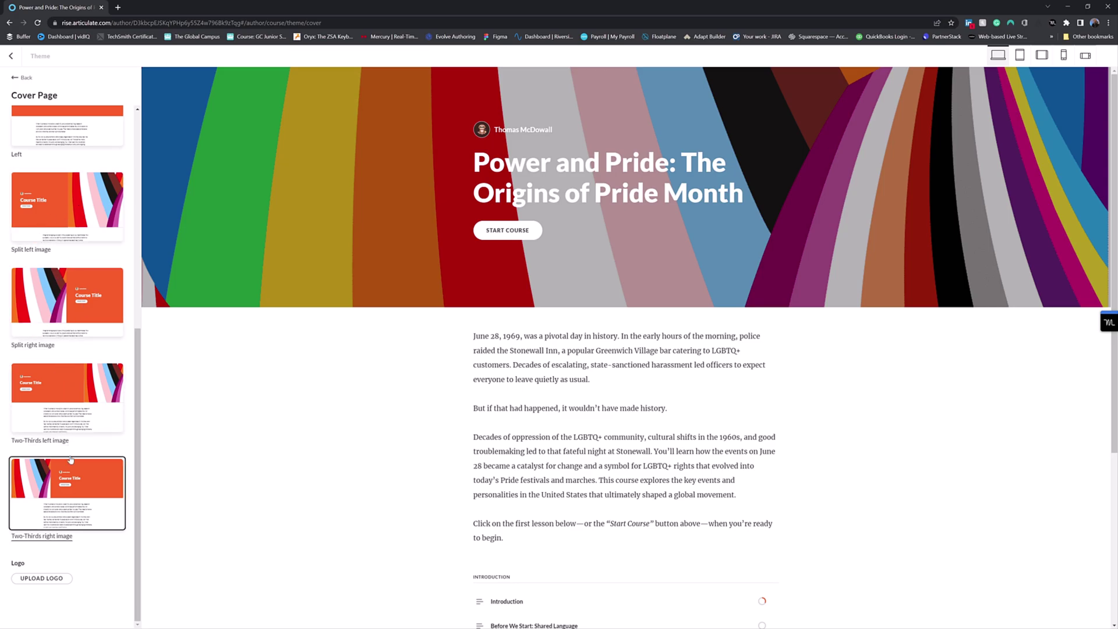
scroll(65, 432, "up", 8)
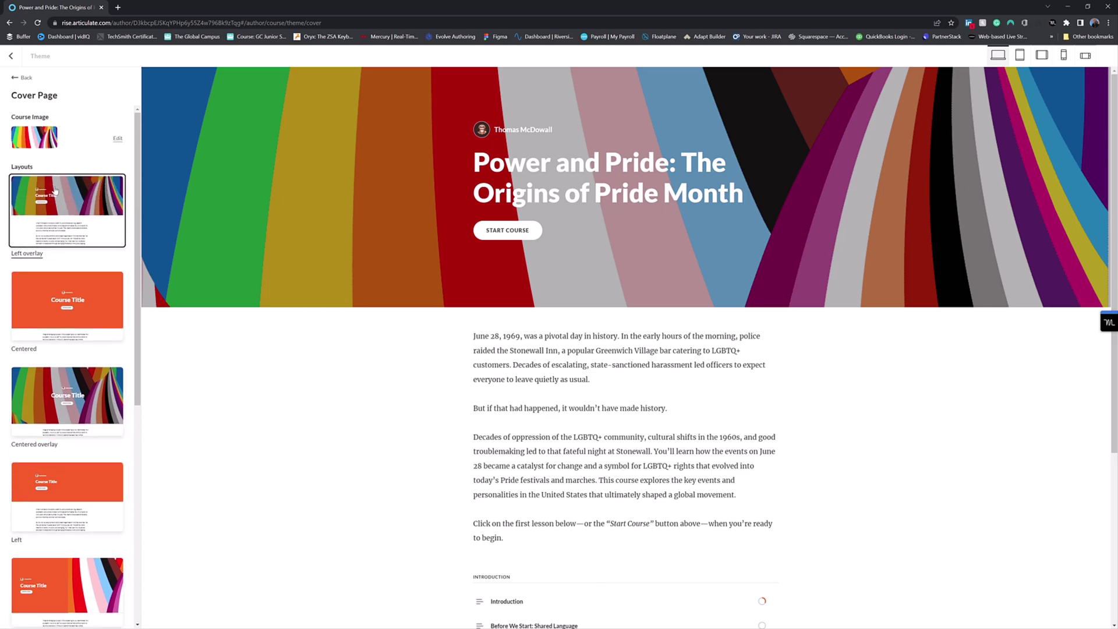
Switch the course theme to Horizon and confirm the change
left_click(22, 77)
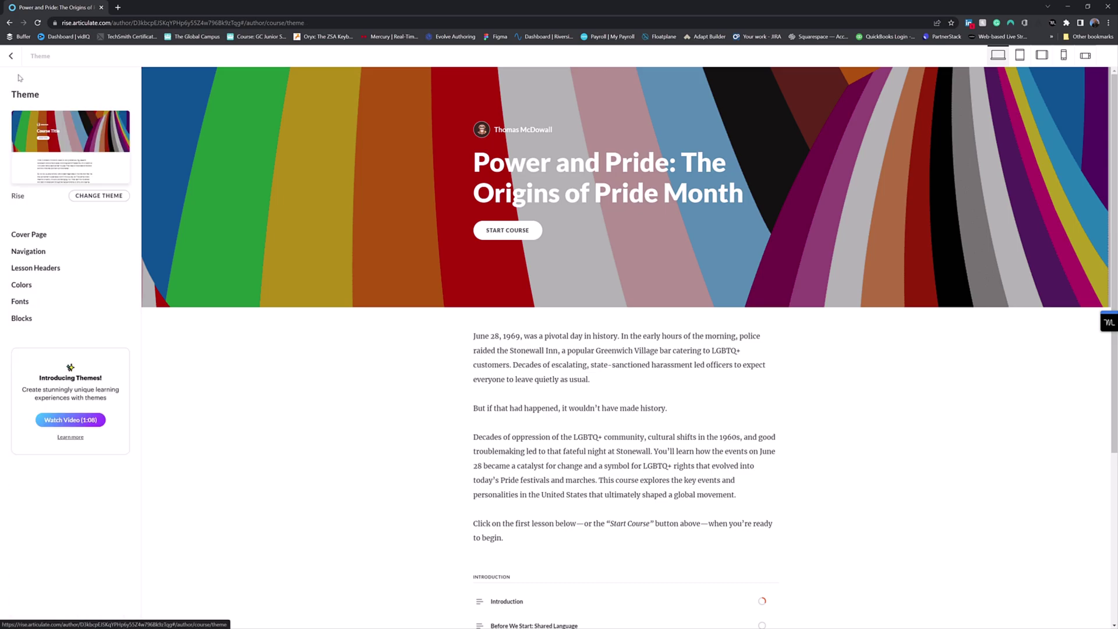
left_click(94, 196)
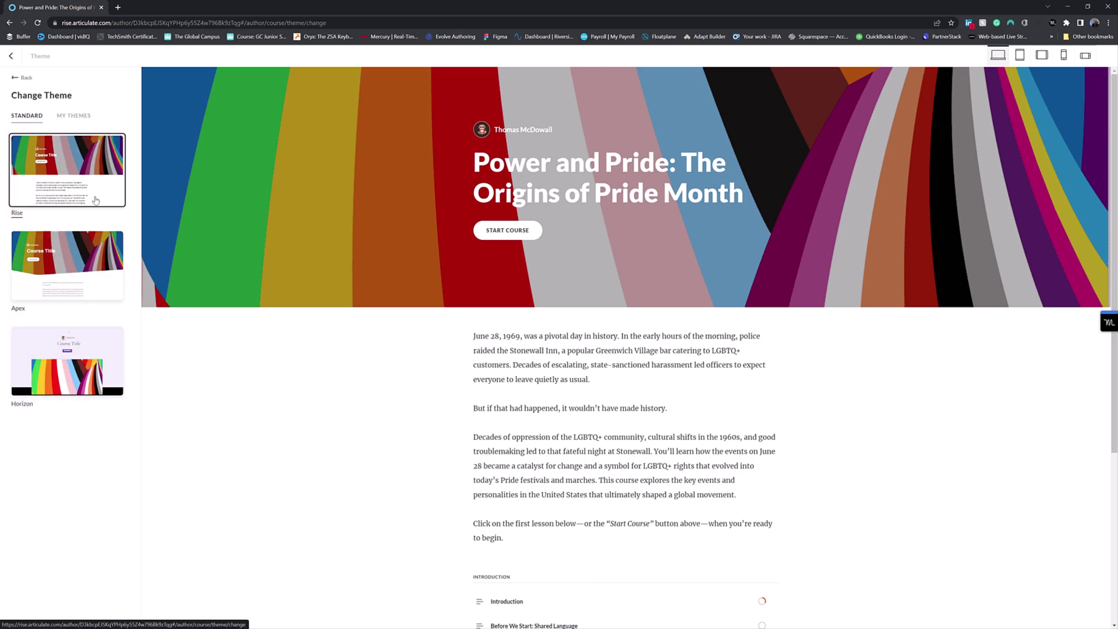
left_click(74, 365)
left_click(28, 80)
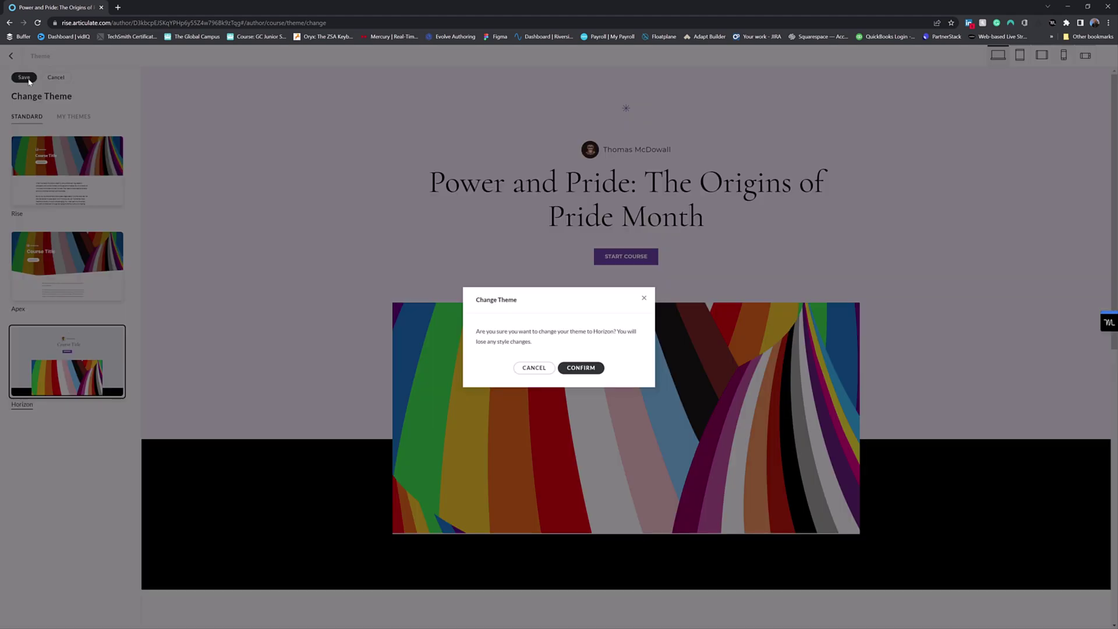
left_click(578, 371)
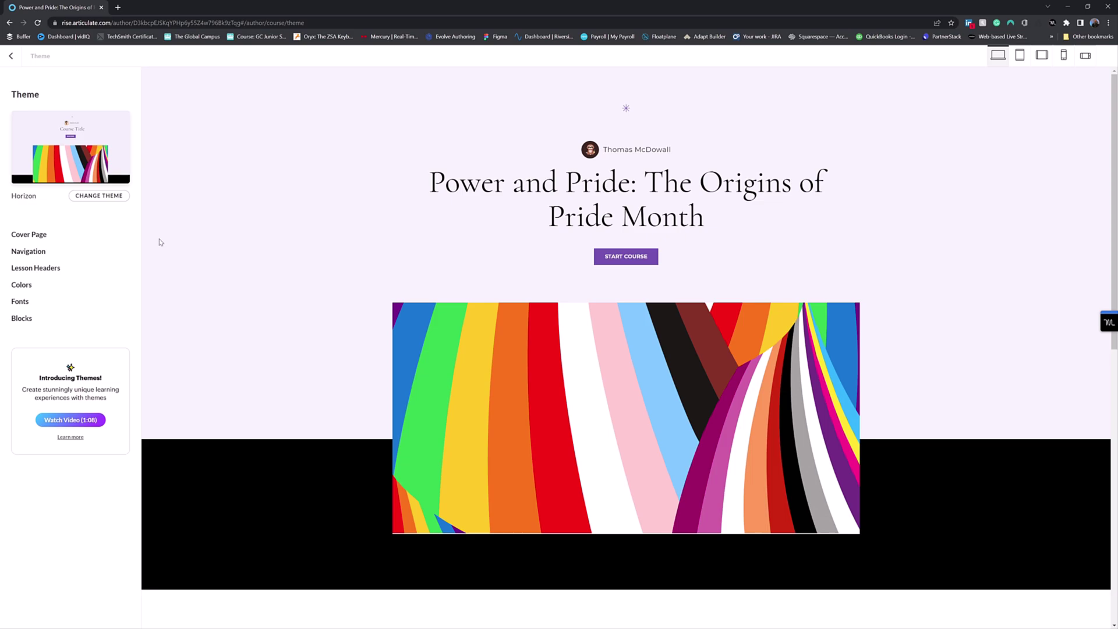
Review the Horizon cover page layouts, leaving Centered image applied
left_click(35, 235)
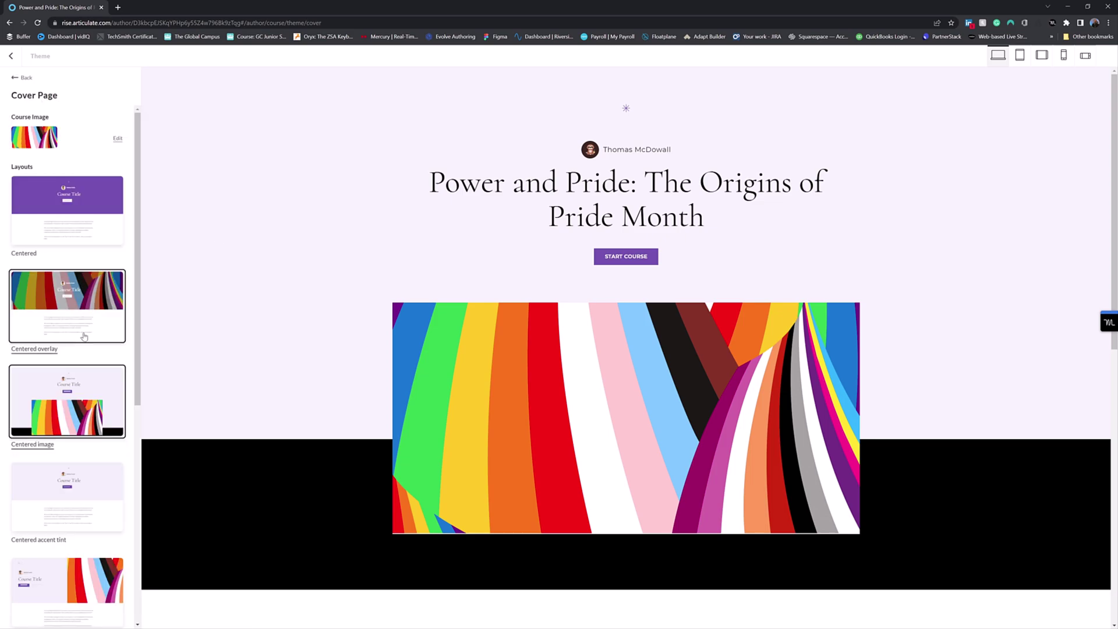
scroll(84, 336, "down", 1)
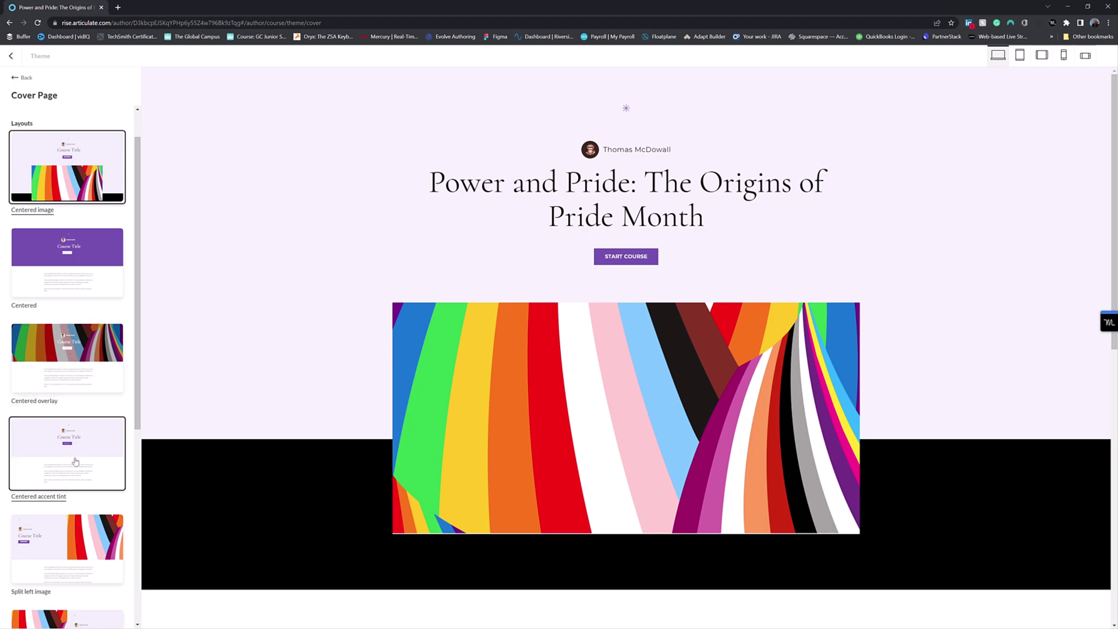
scroll(76, 472, "down", 6)
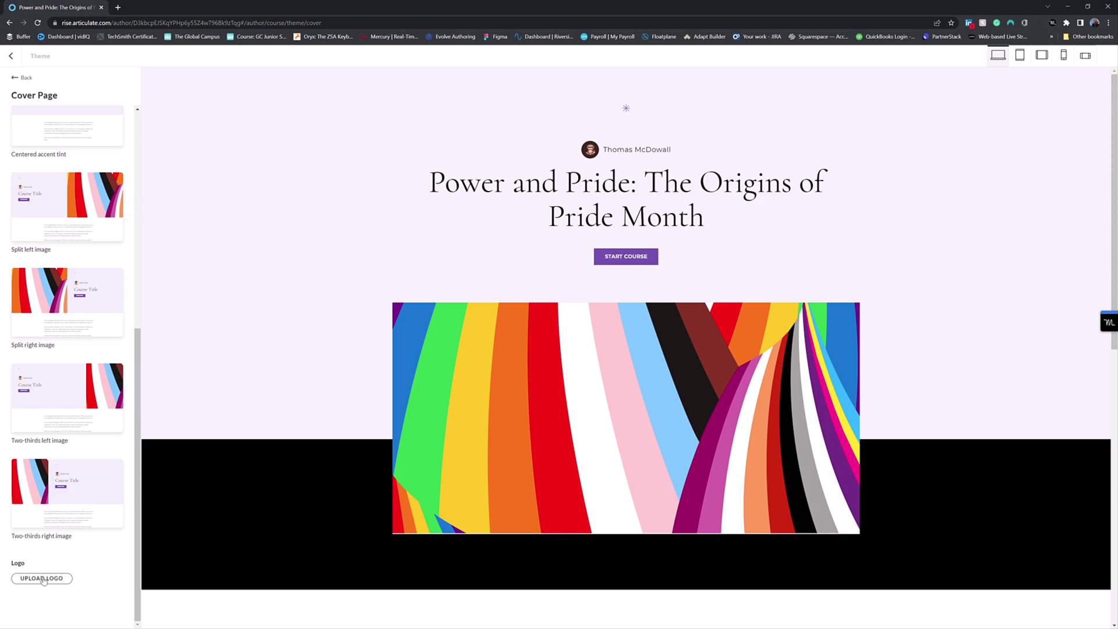
scroll(64, 483, "up", 6)
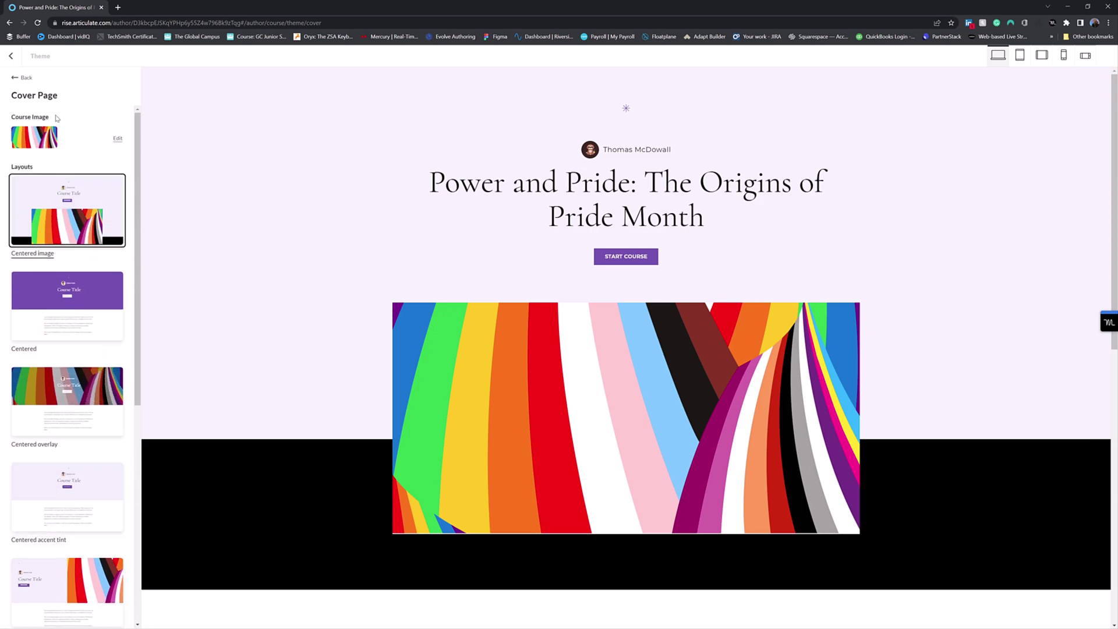
Open the Navigation settings, with Sidebar navigation in force
left_click(21, 78)
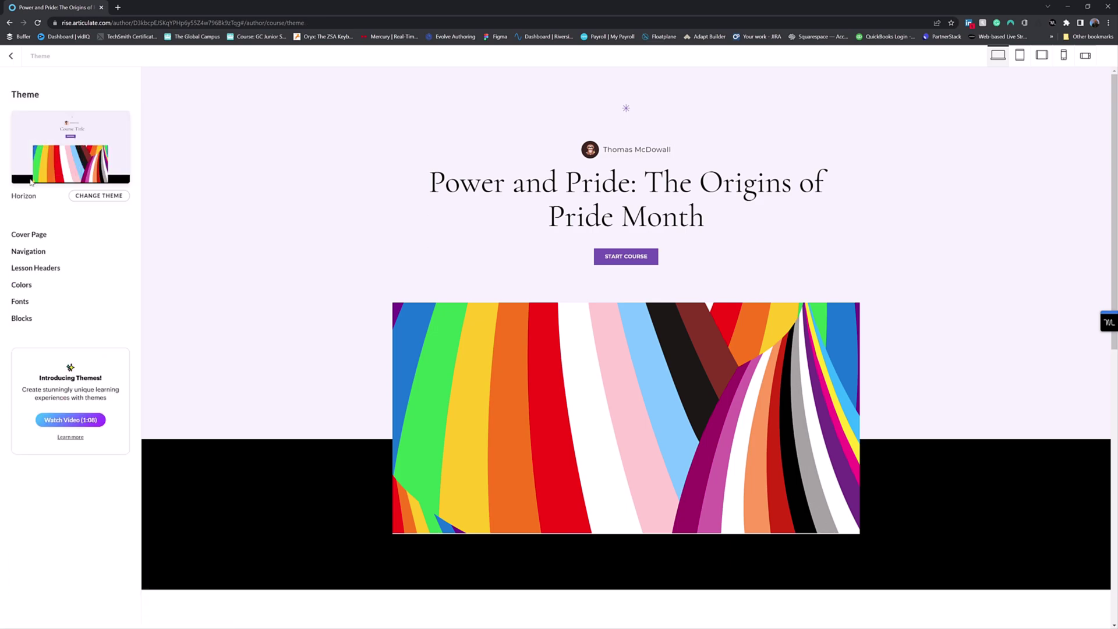
left_click(35, 252)
left_click(93, 352)
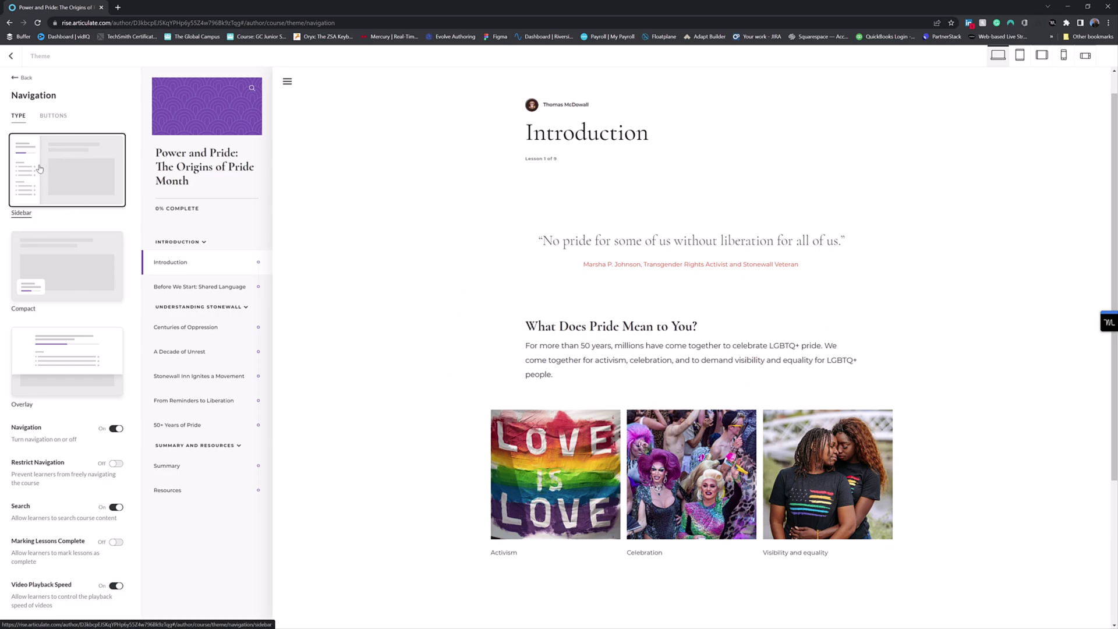
left_click(80, 276)
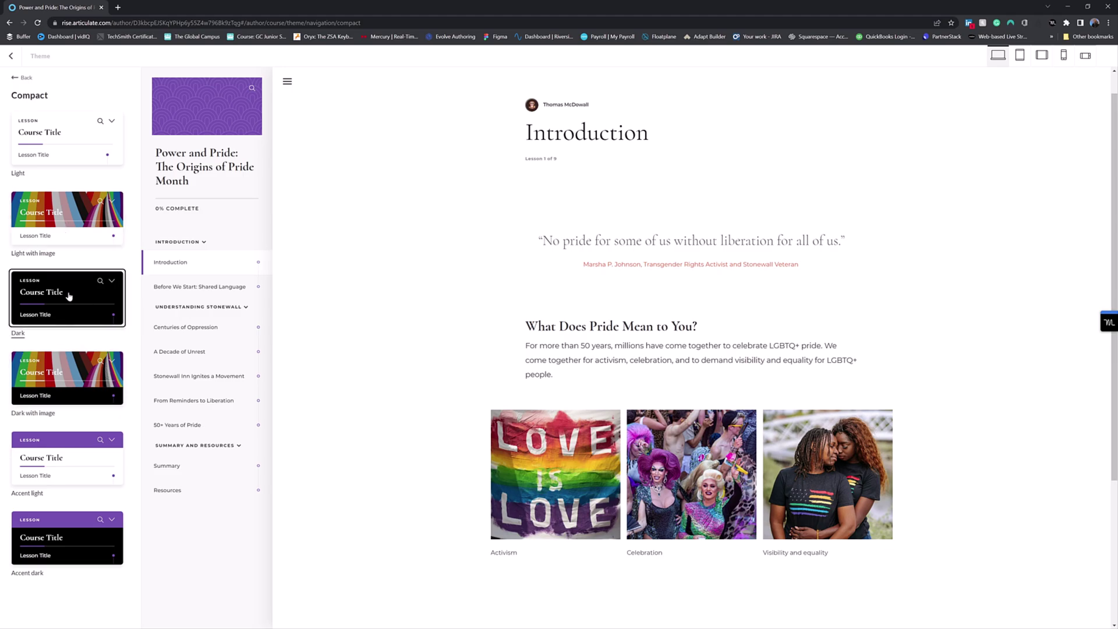
left_click(68, 296)
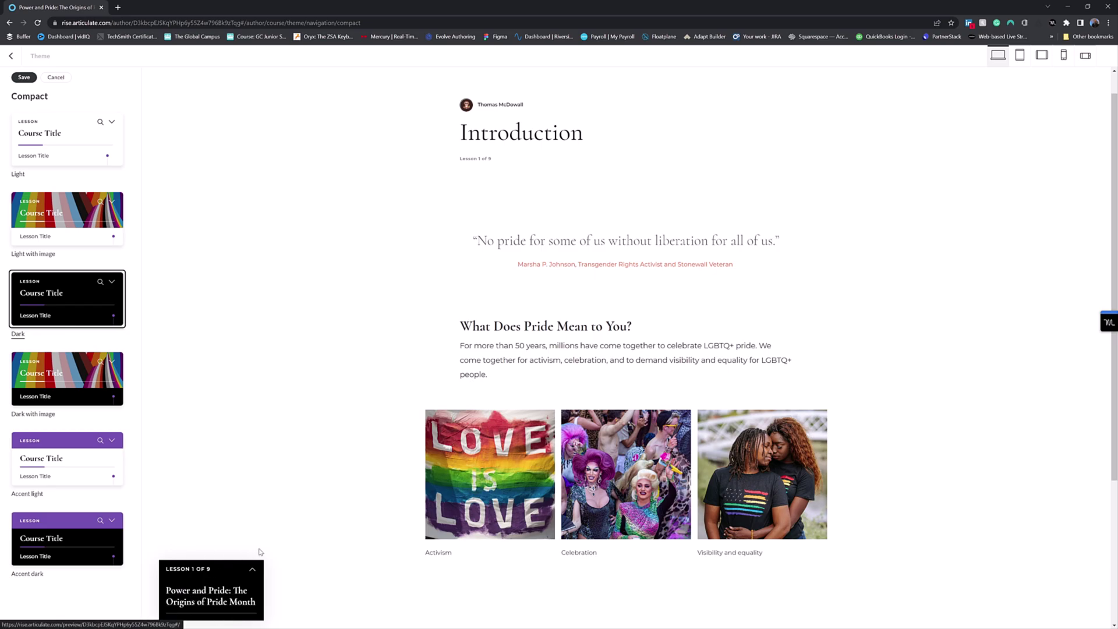
left_click(253, 573)
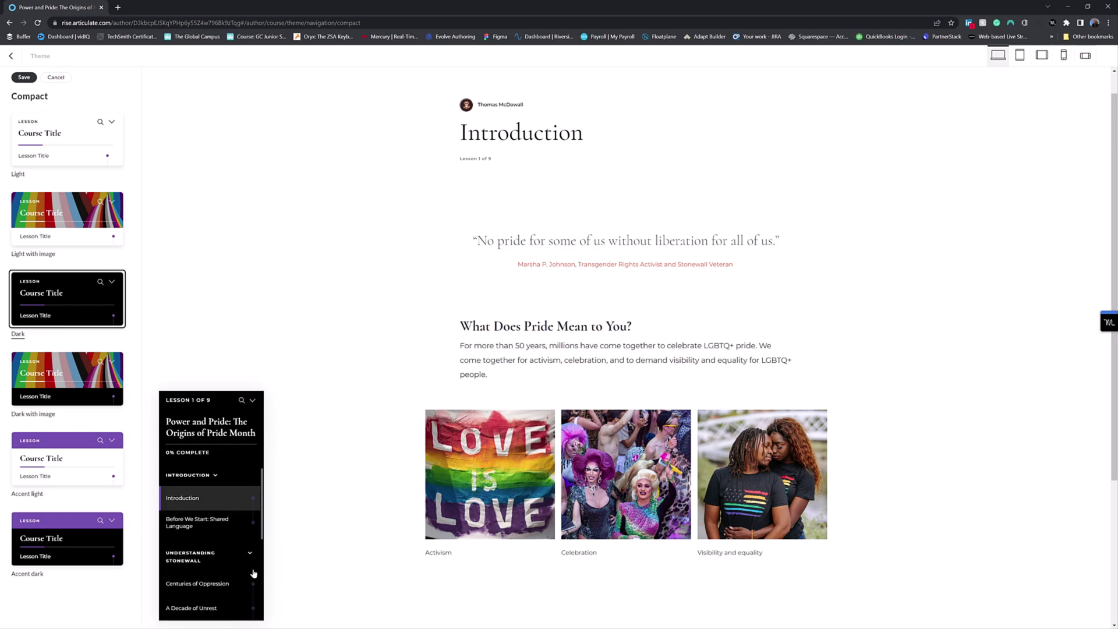
scroll(237, 554, "down", 3)
scroll(237, 554, "up", 5)
left_click(94, 303)
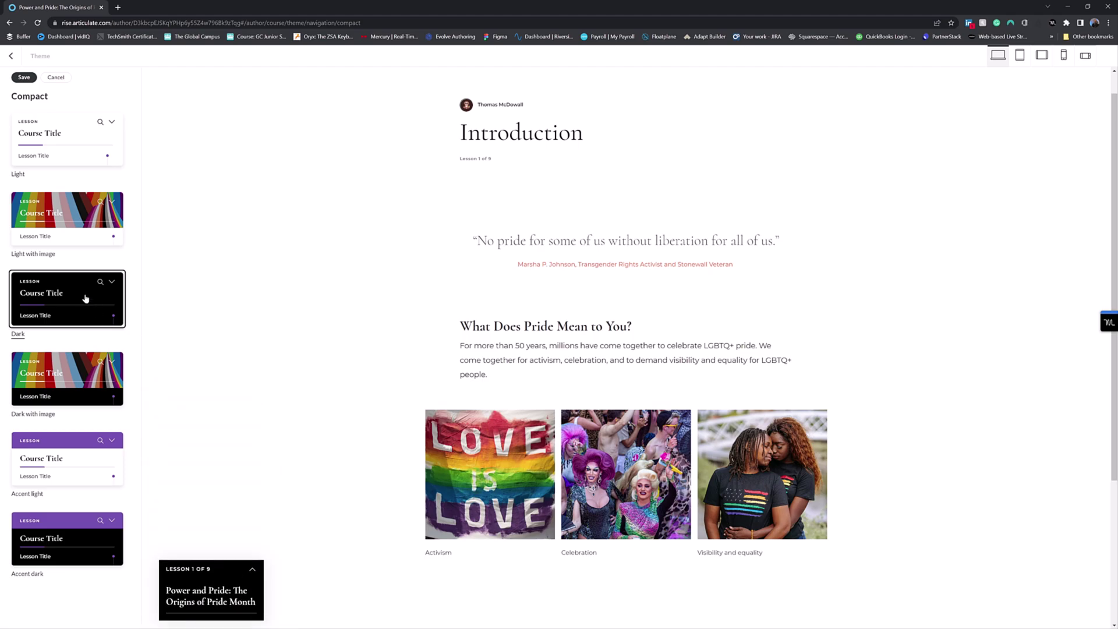
left_click(112, 540)
left_click(67, 476)
left_click(66, 385)
left_click(67, 315)
left_click(95, 232)
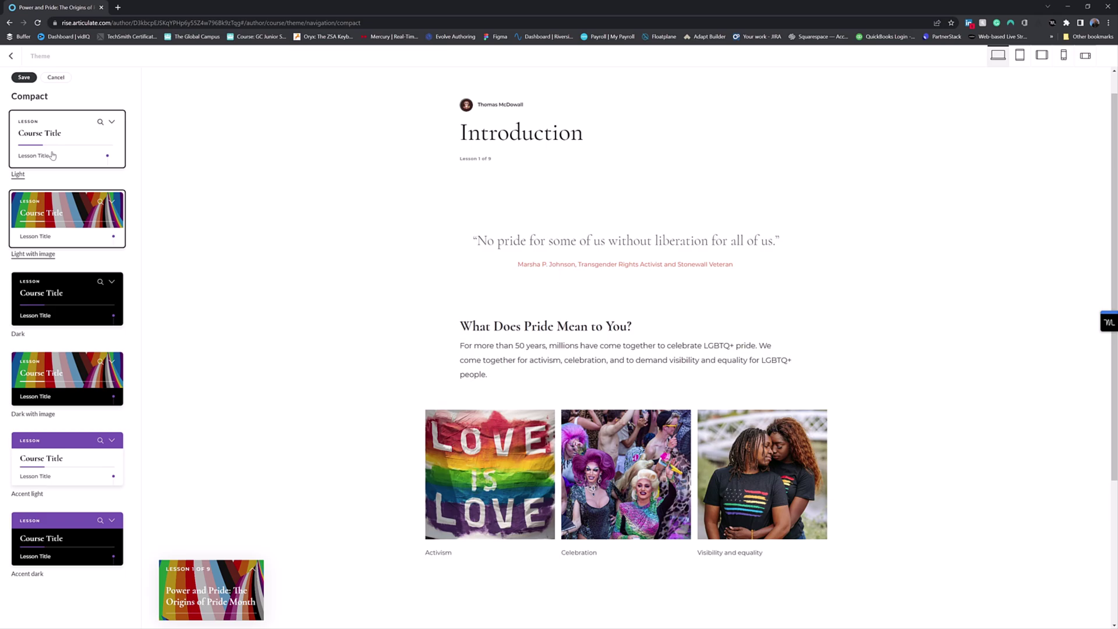
left_click(56, 78)
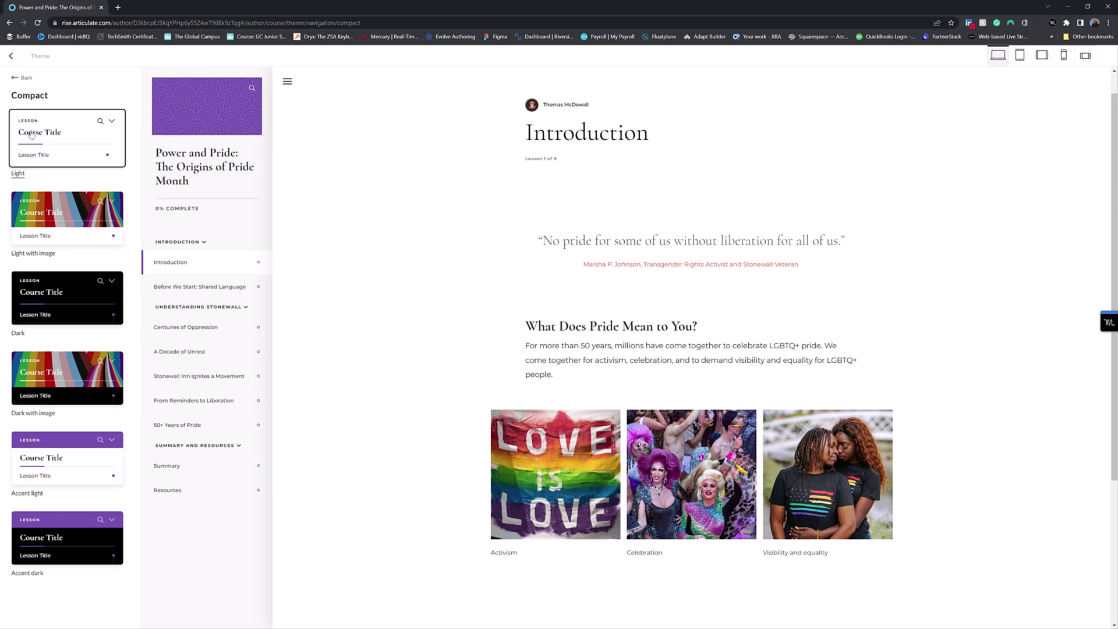
left_click(59, 227)
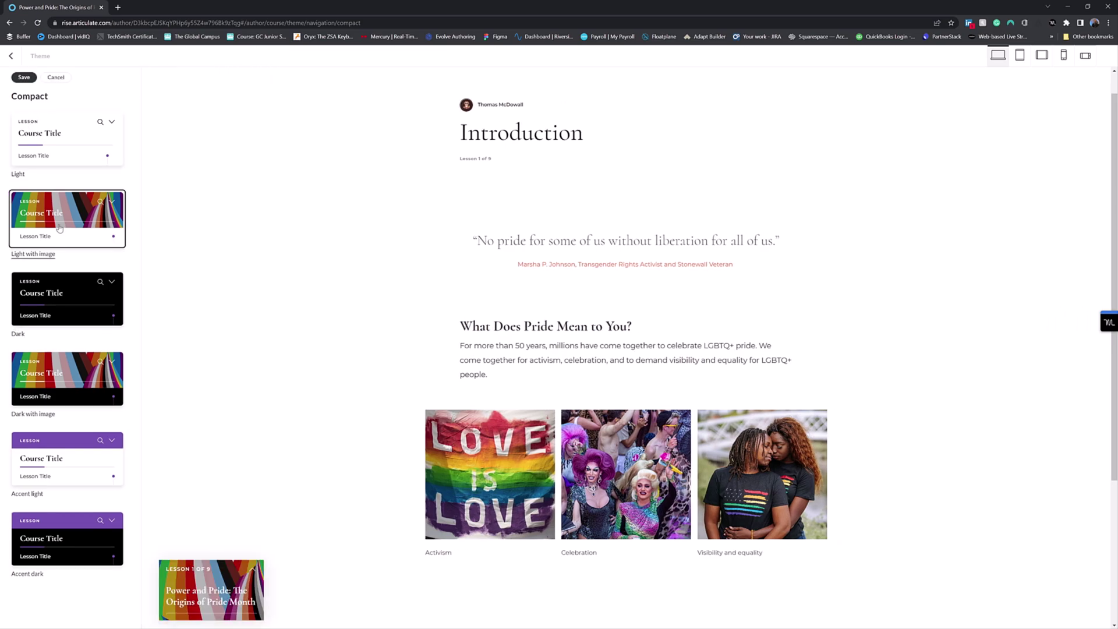
left_click(60, 147)
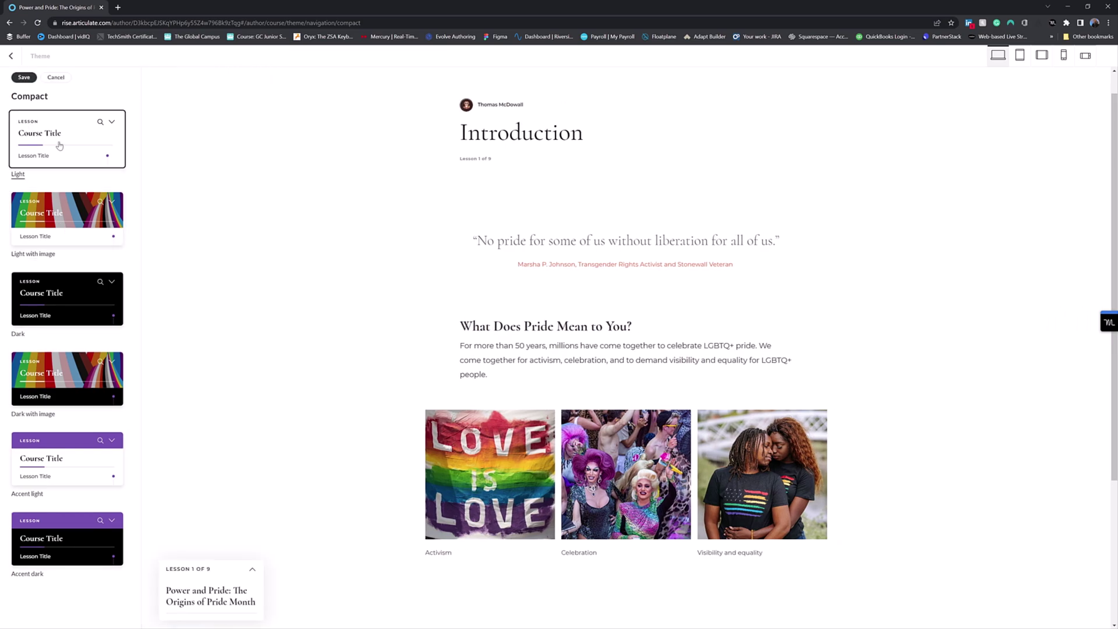
left_click(56, 79)
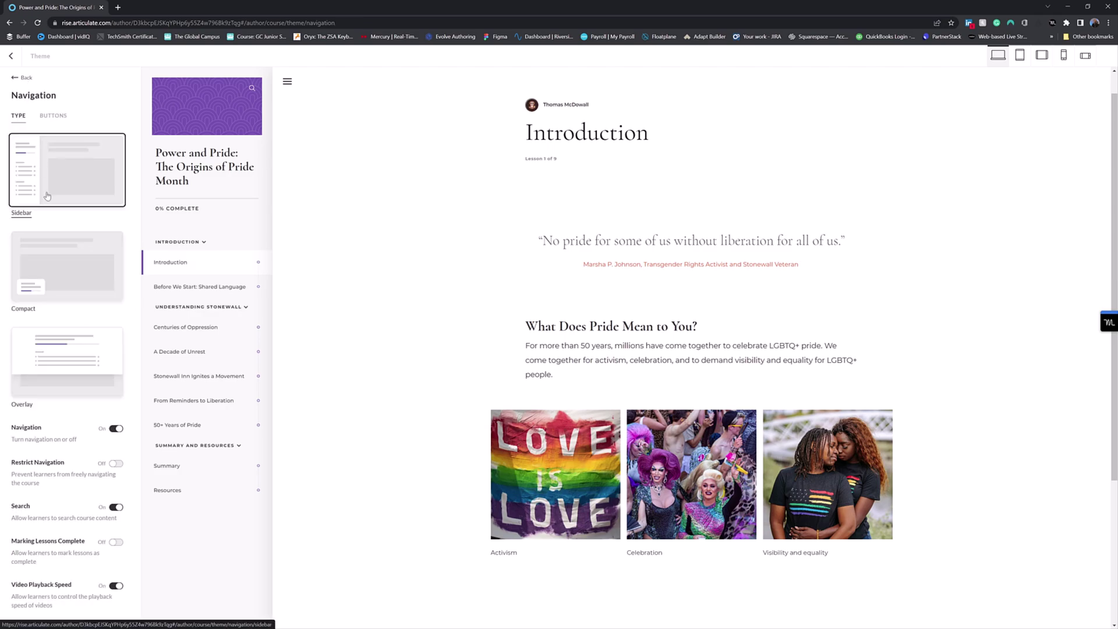
left_click(47, 197)
left_click(62, 246)
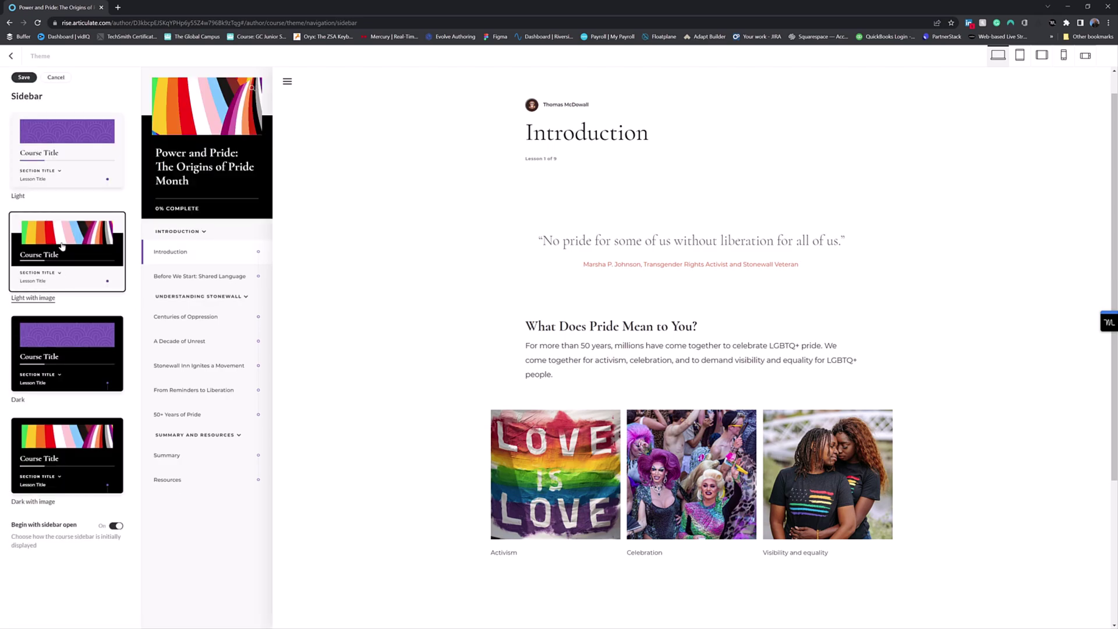
left_click(87, 346)
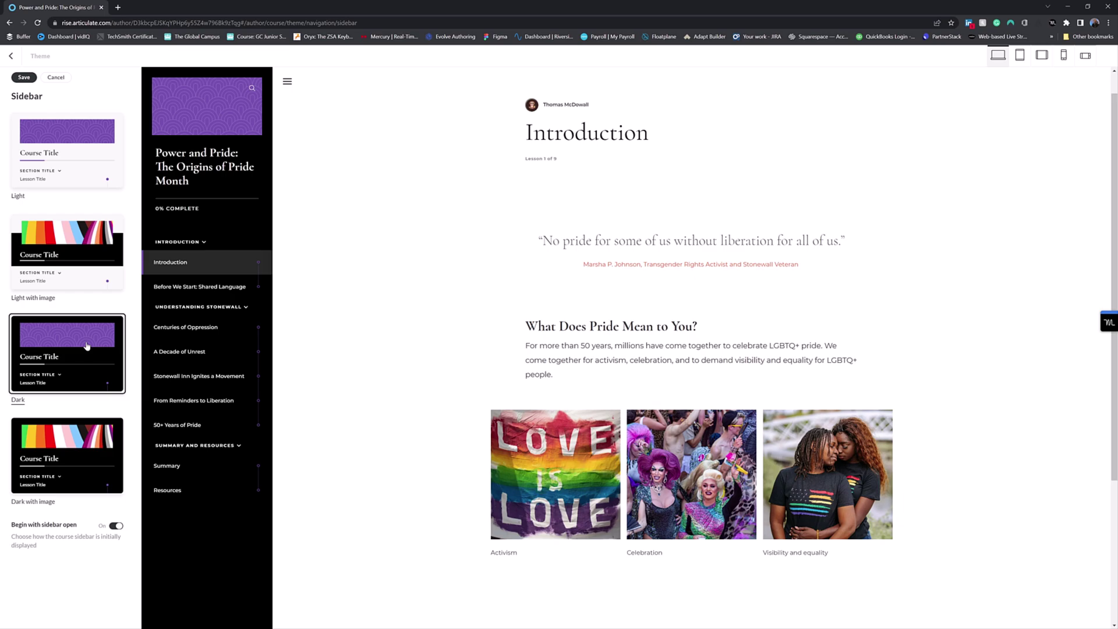
left_click(87, 428)
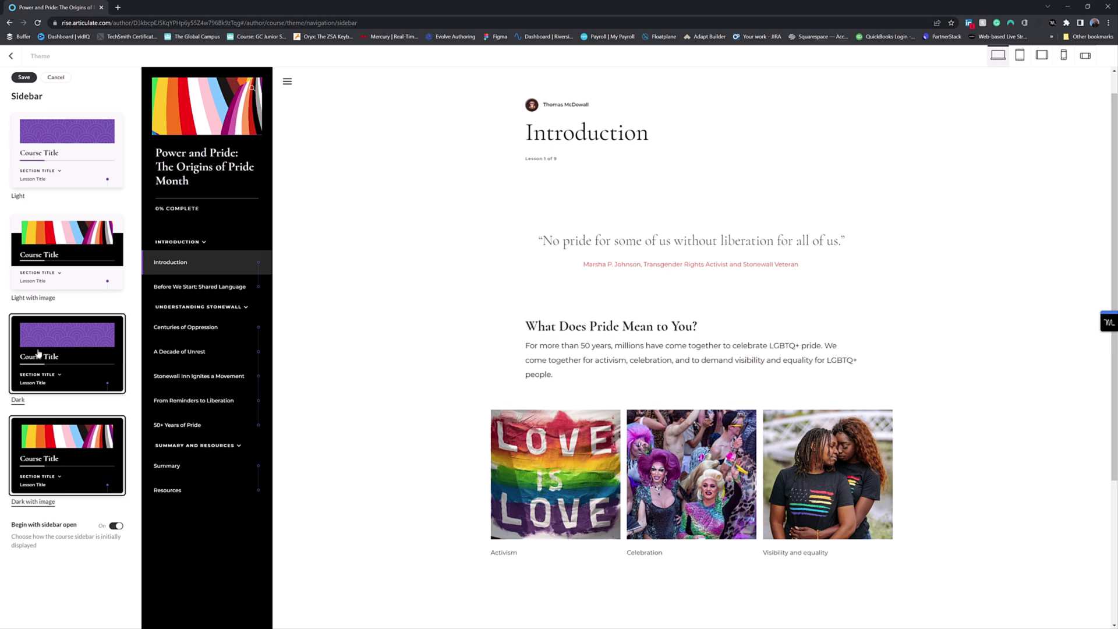
left_click(57, 79)
left_click(22, 79)
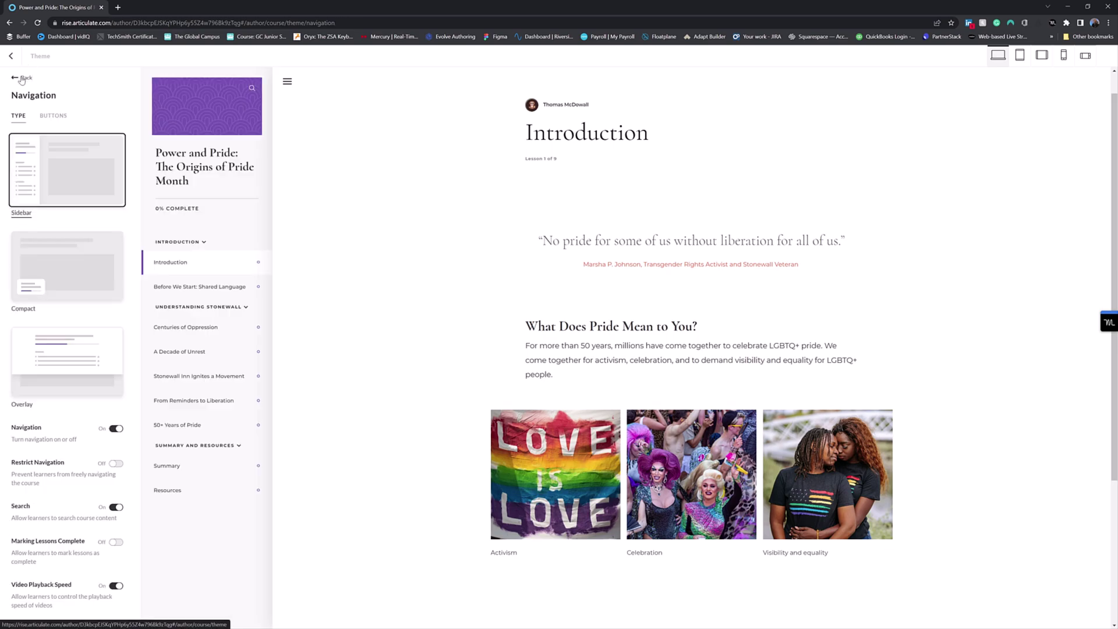
left_click(66, 348)
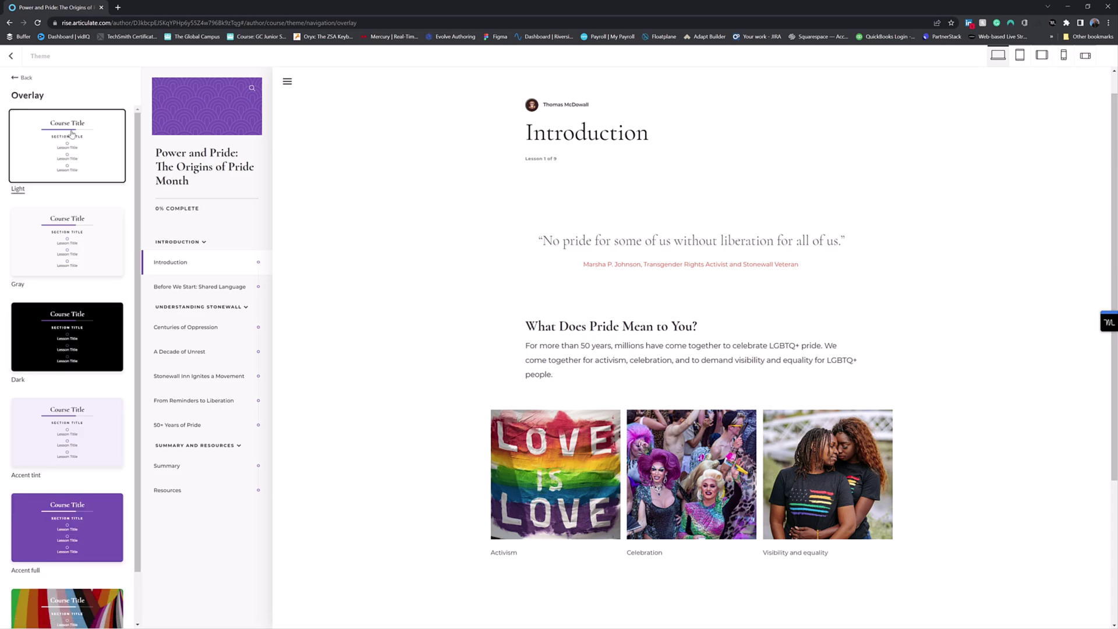
left_click(75, 359)
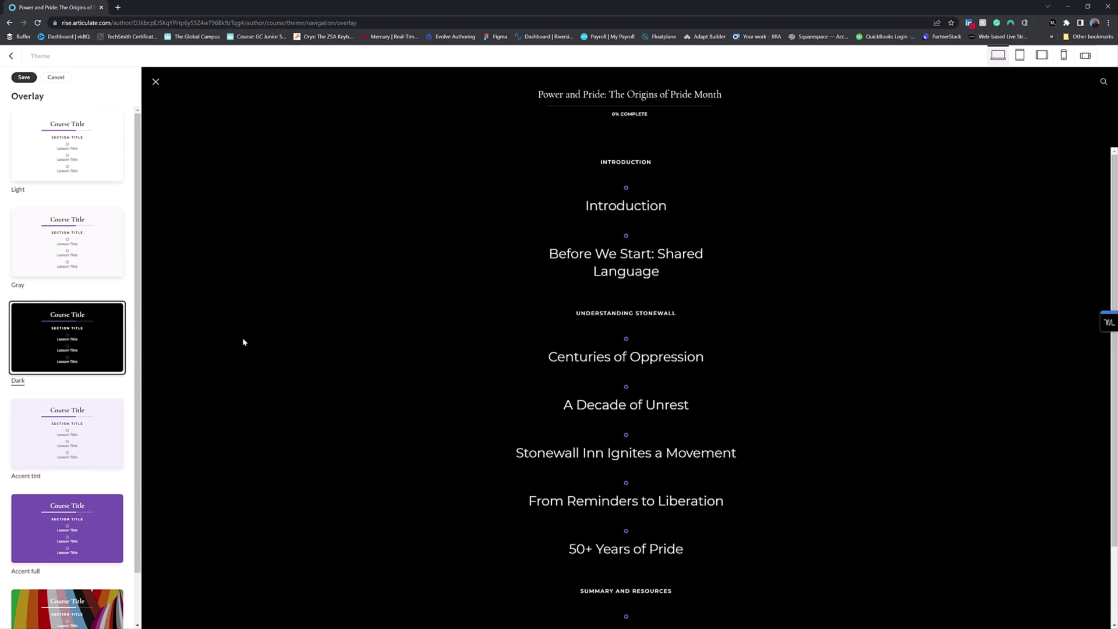
left_click(155, 81)
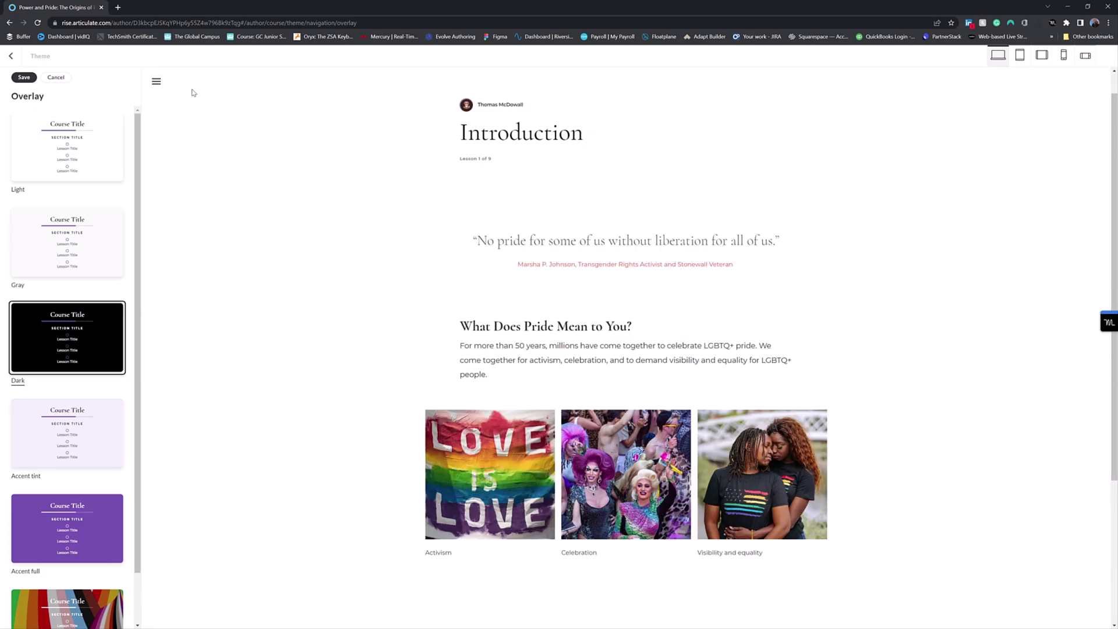
left_click(156, 82)
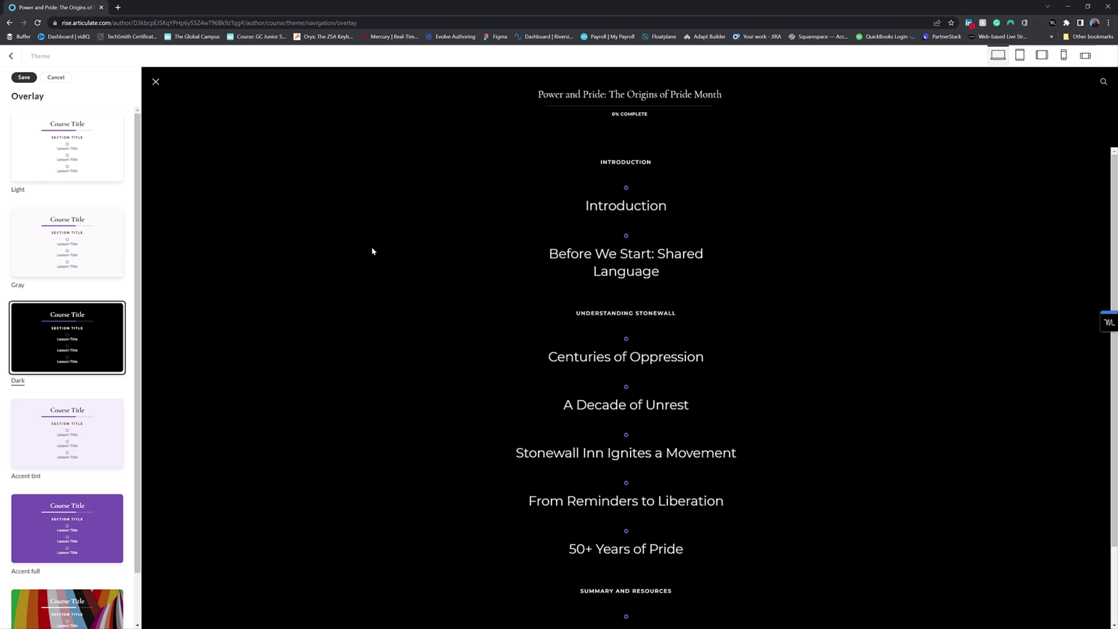
left_click(156, 82)
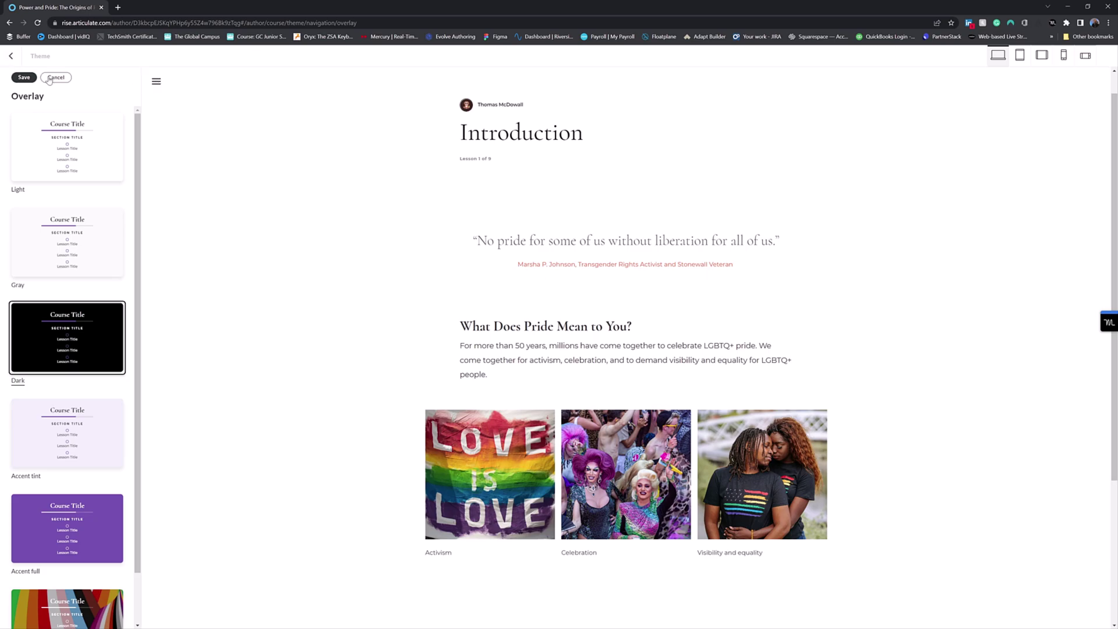
Discard the dark overlay navigation and leave Marking Lessons Complete off
left_click(49, 79)
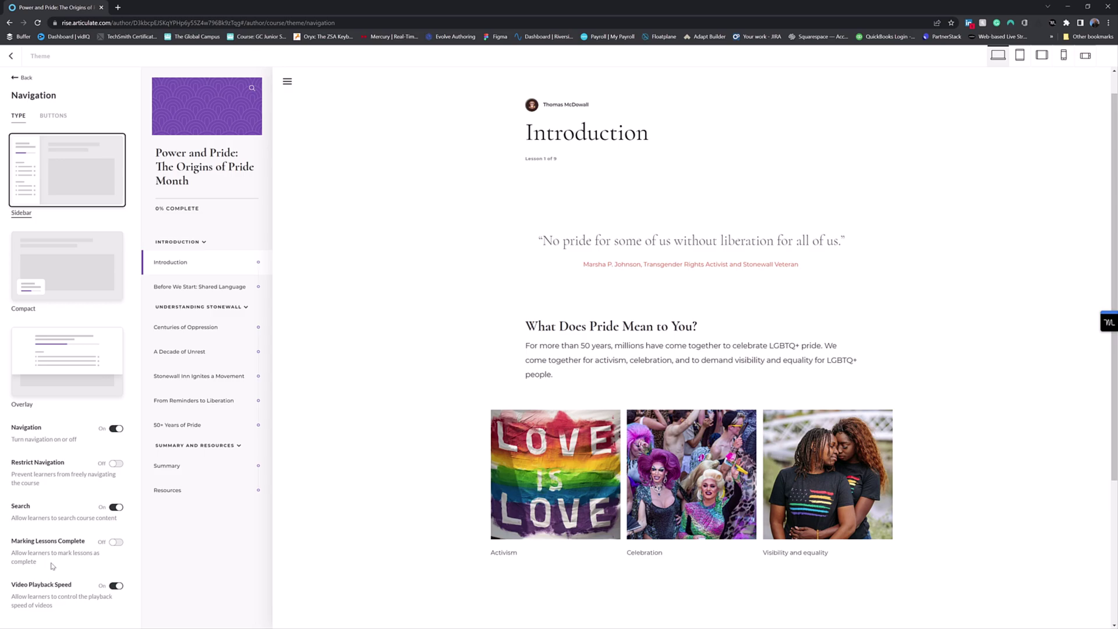
left_click(117, 543)
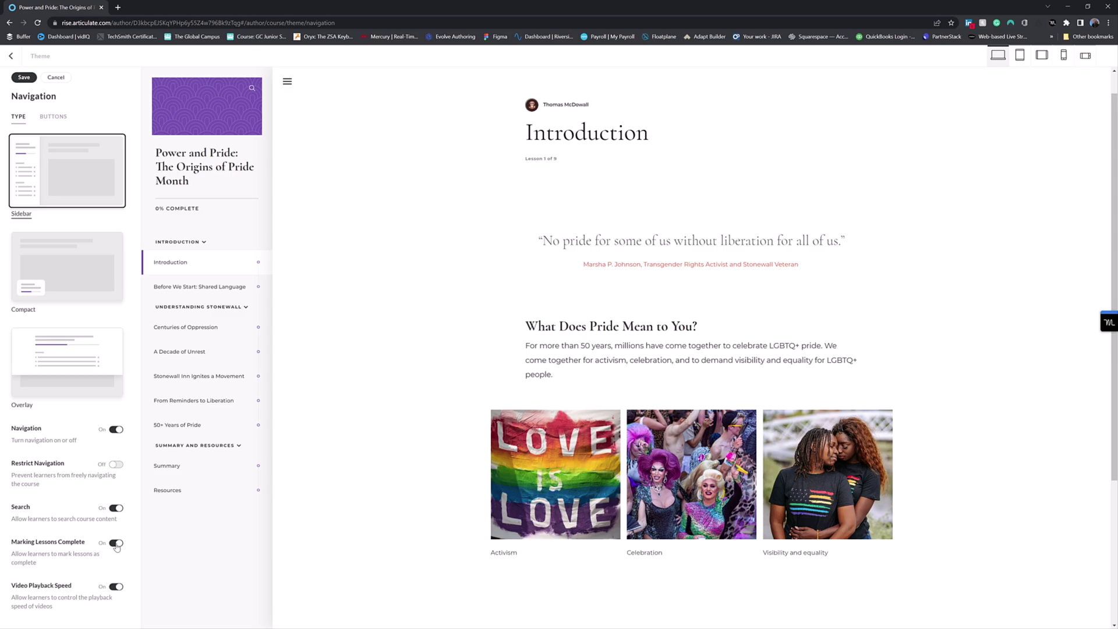
left_click(117, 543)
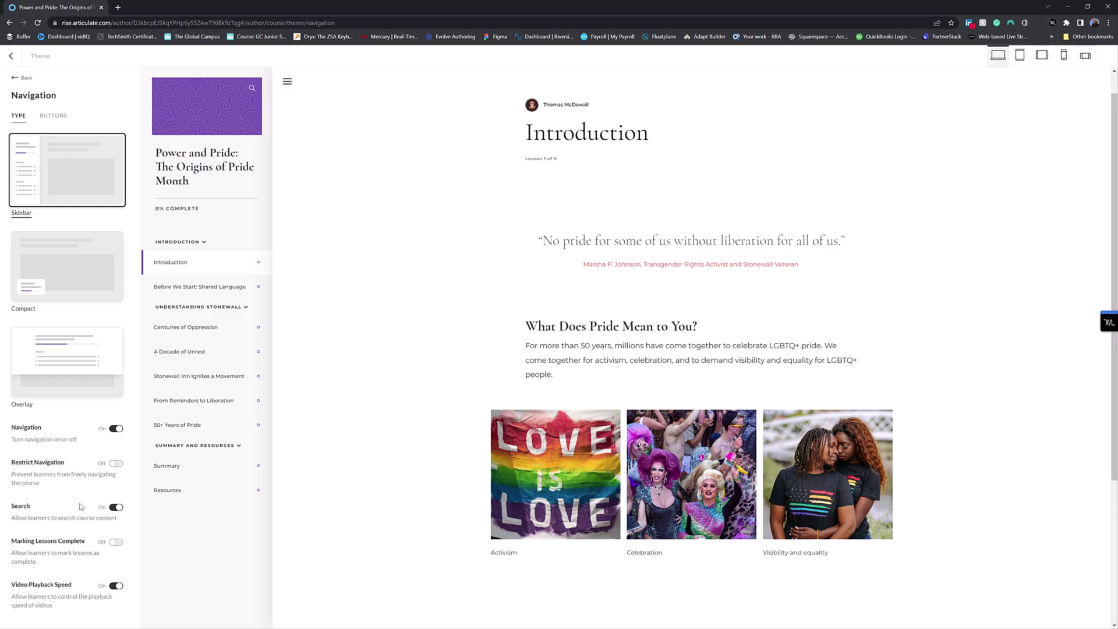
Open Lesson Headers and try the Accent tint, Accent full, Custom and Image styles
left_click(18, 78)
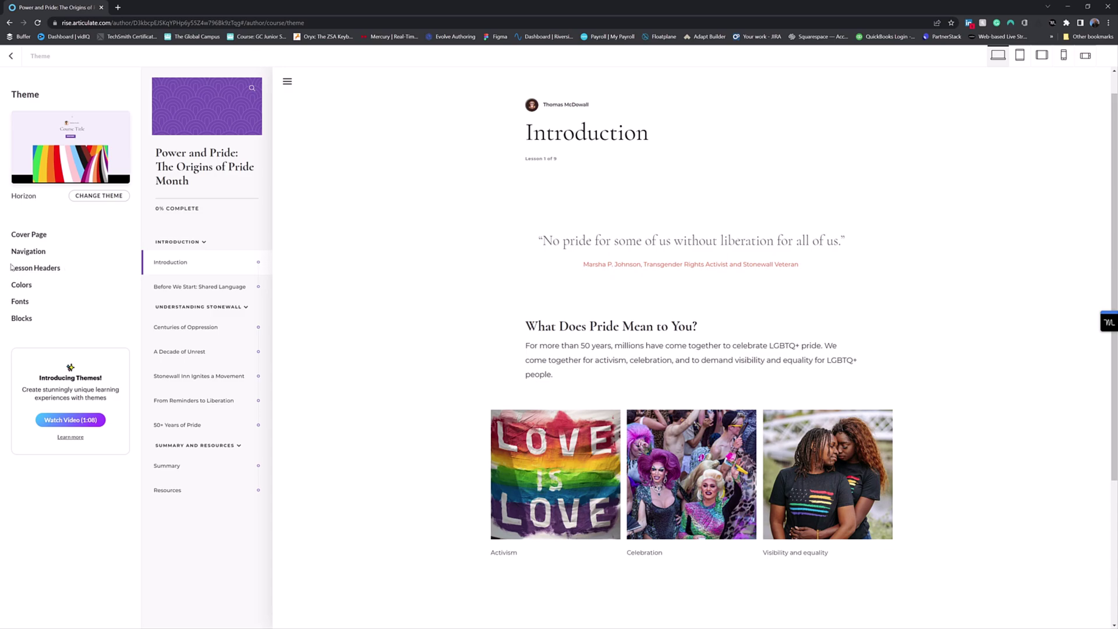
left_click(41, 272)
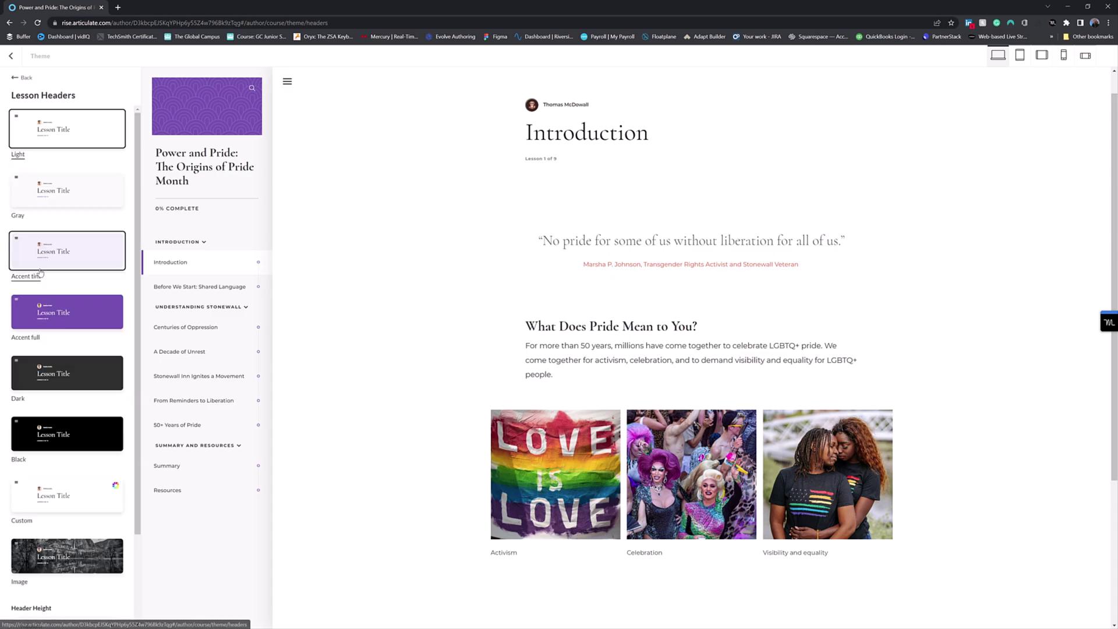
left_click(84, 257)
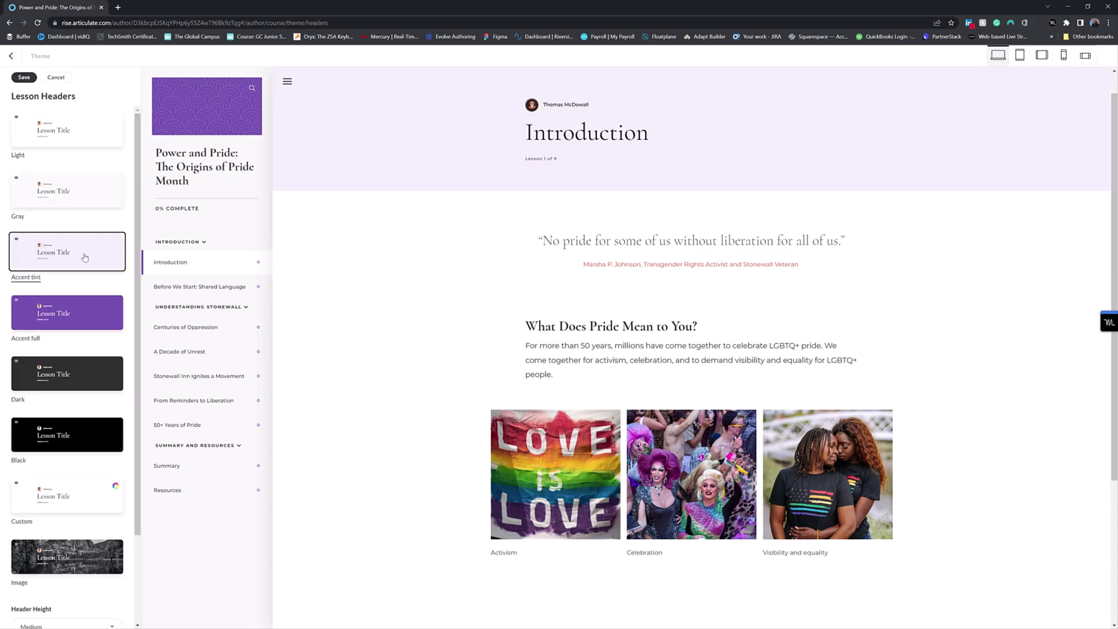
left_click(85, 314)
left_click(82, 499)
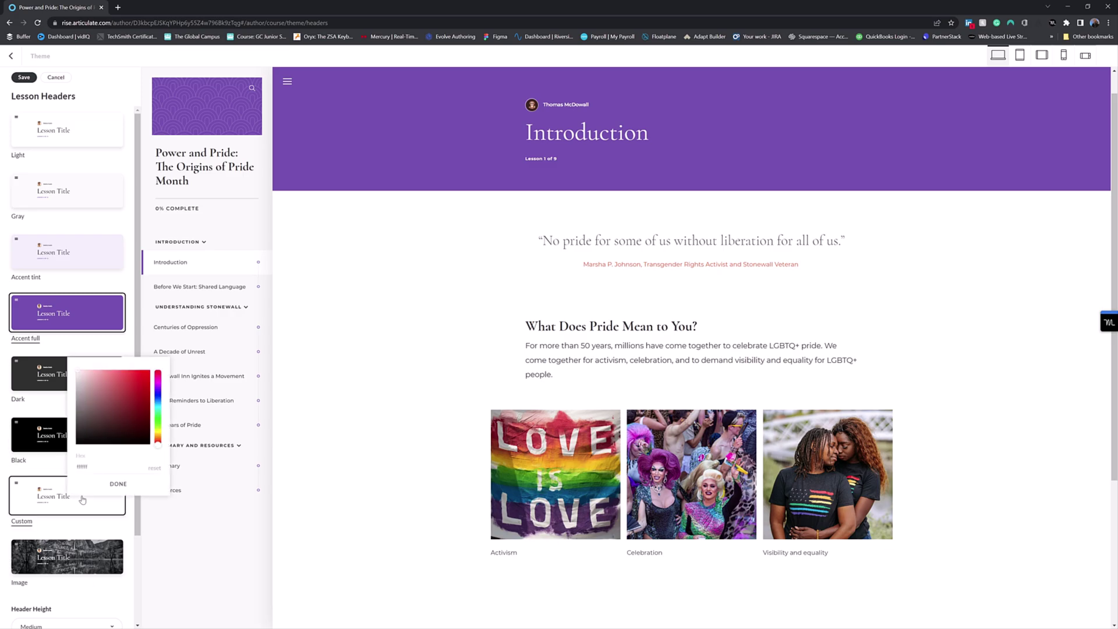
left_click(83, 567)
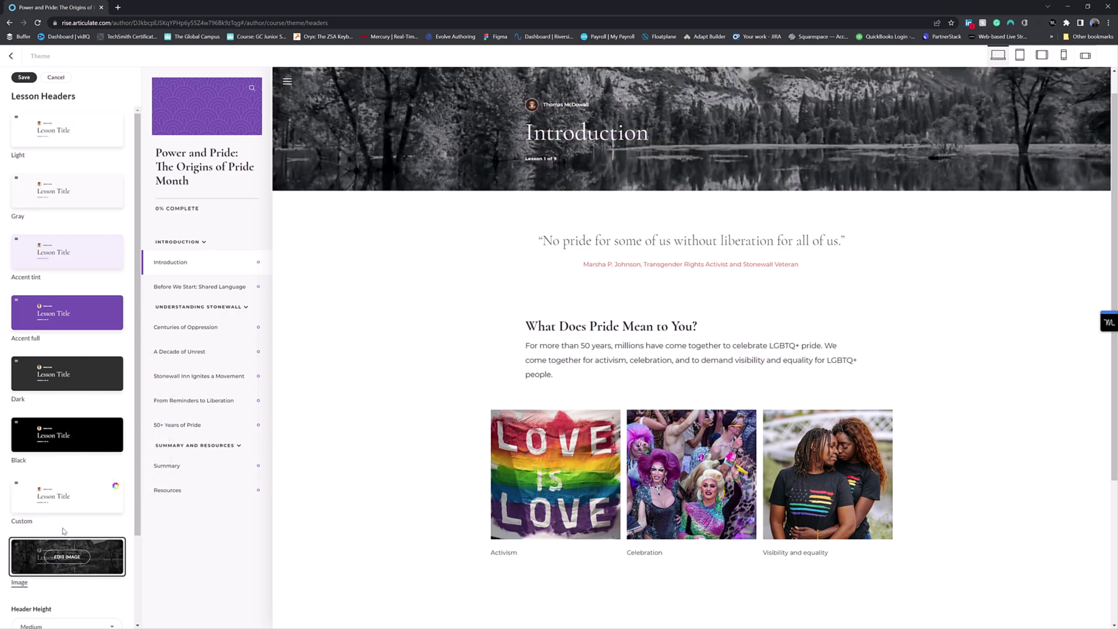
Keep Medium header height, hide author avatar and lesson count, then discard the header changes
scroll(64, 531, "down", 2)
left_click(80, 522)
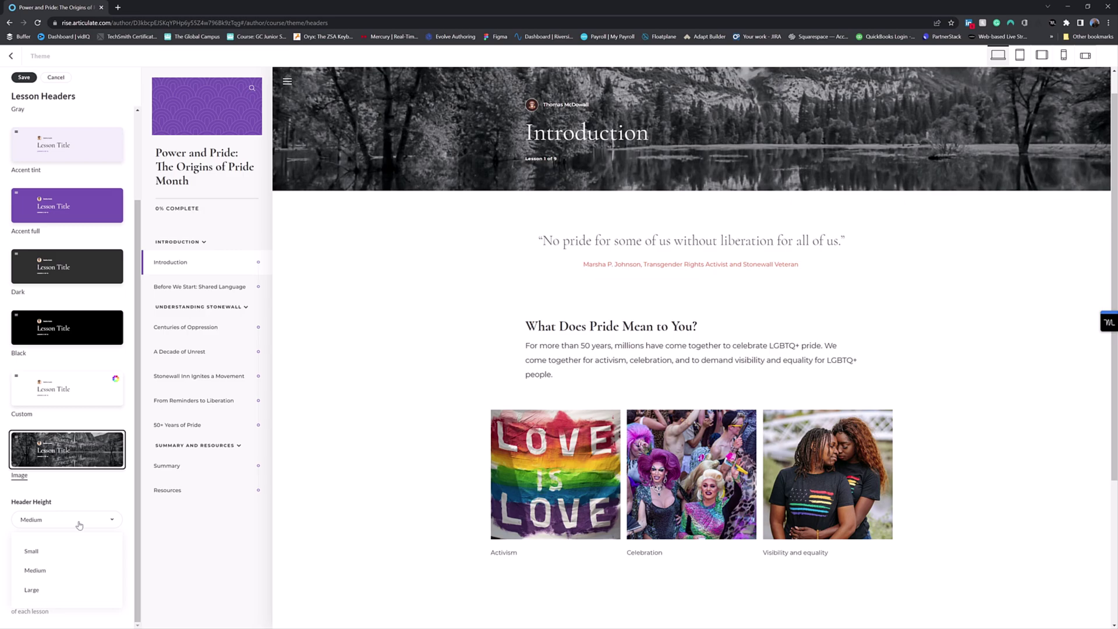
left_click(79, 525)
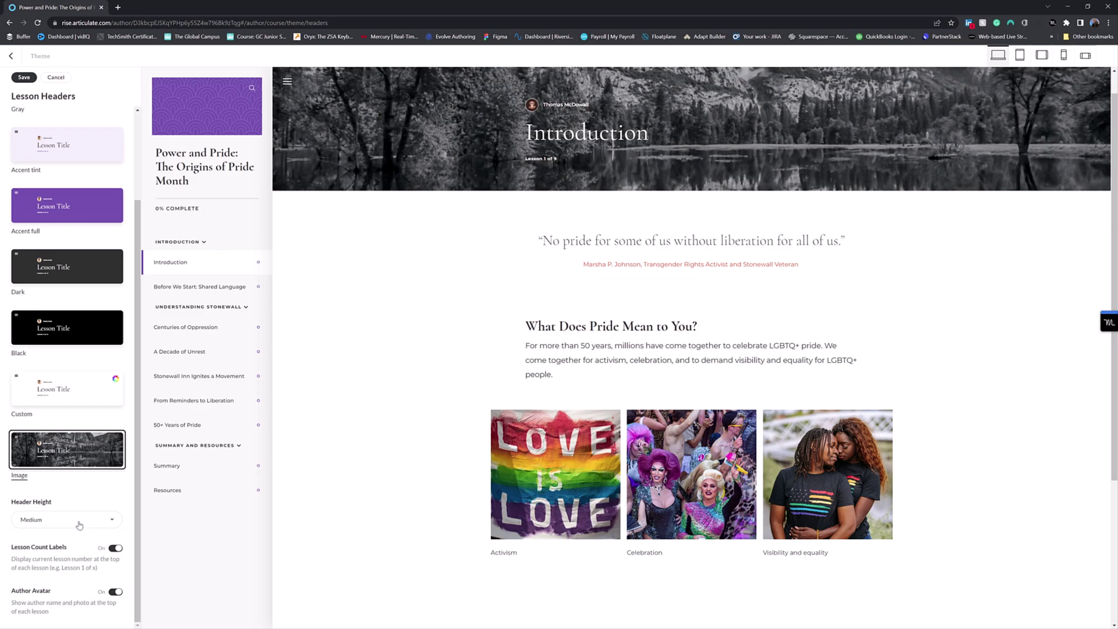
left_click(115, 591)
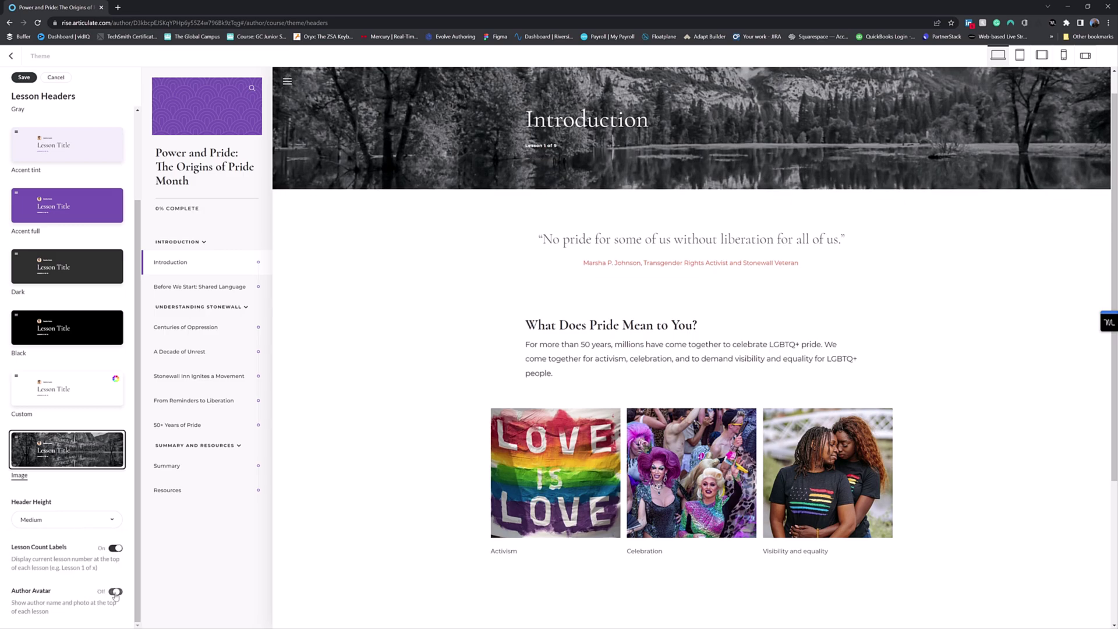
left_click(116, 549)
scroll(28, 556, "up", 2)
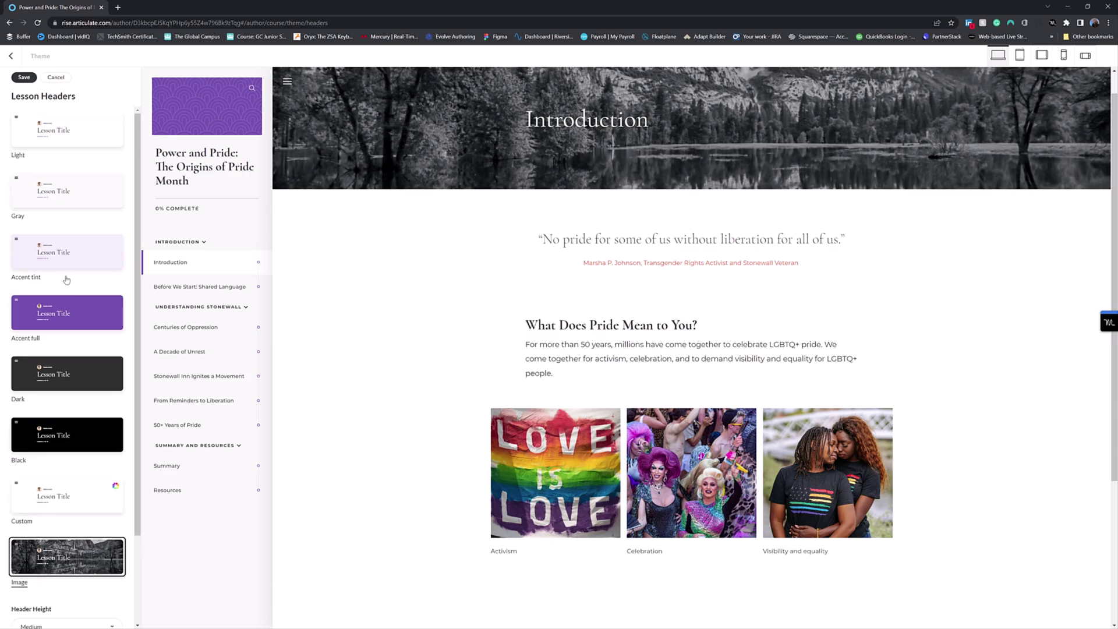
left_click(49, 78)
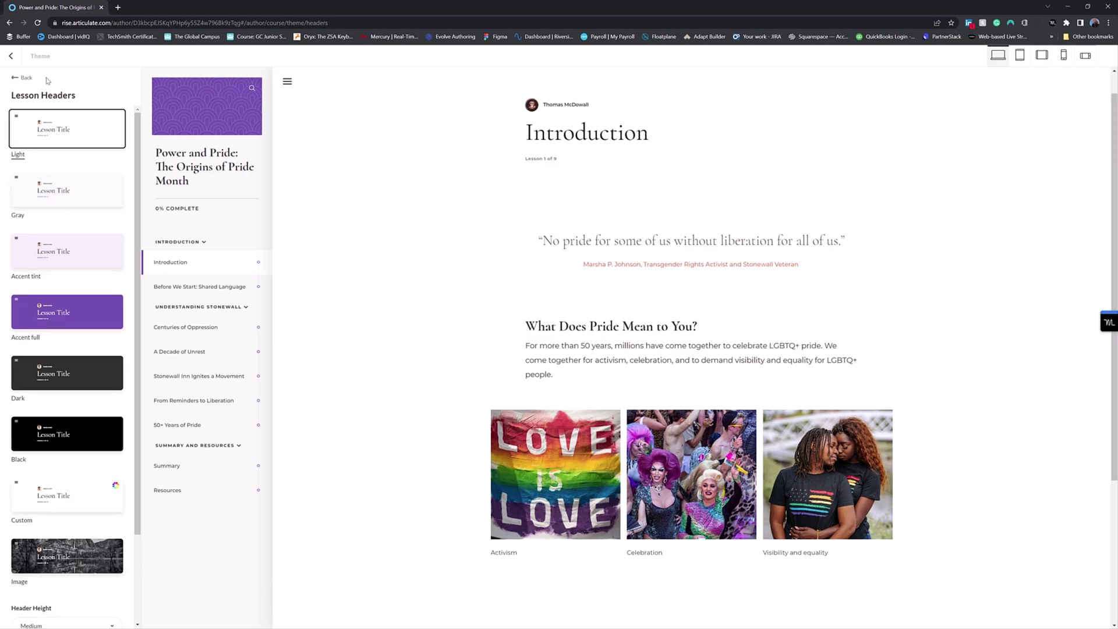
left_click(22, 78)
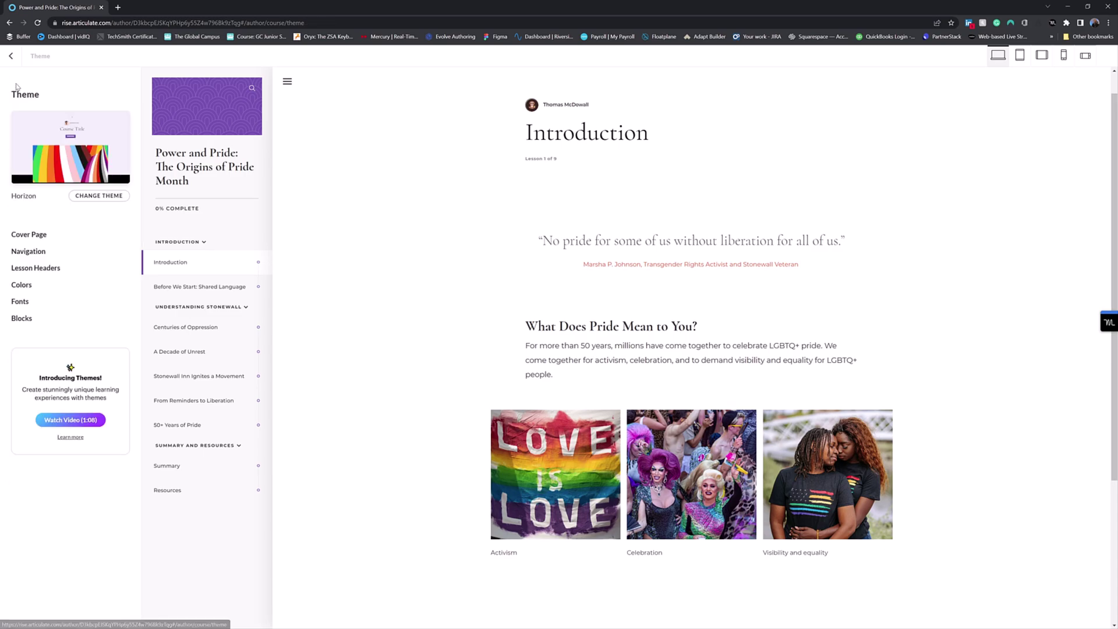
left_click(22, 286)
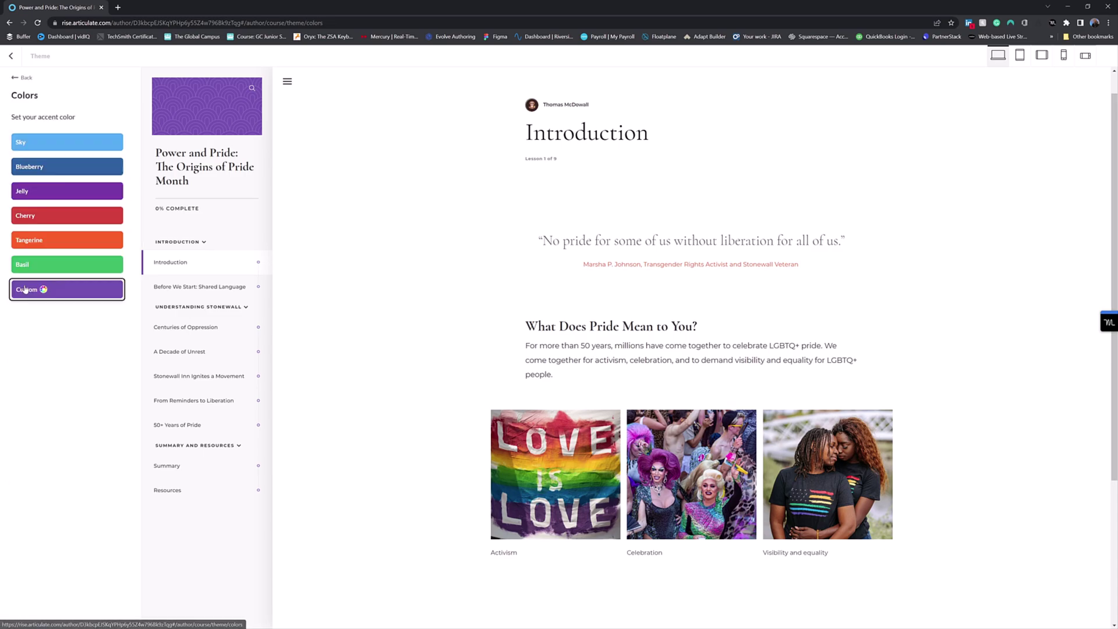
left_click(22, 77)
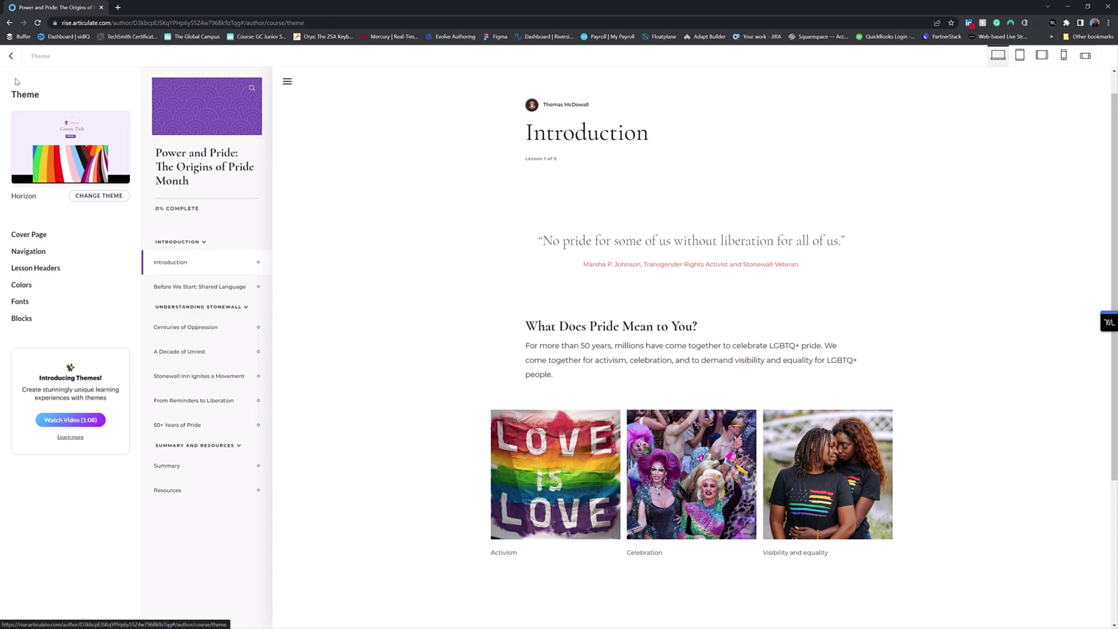
left_click(41, 288)
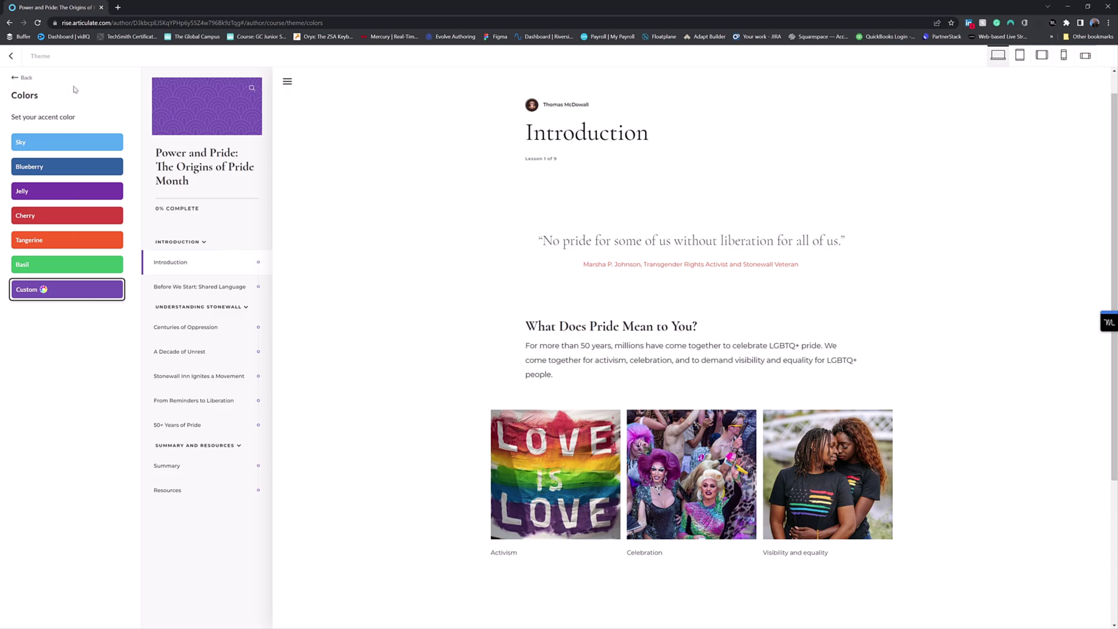
Open Fonts and try the Poppins, Inter and Be Vietnam pairings, settling on Poppins
left_click(17, 78)
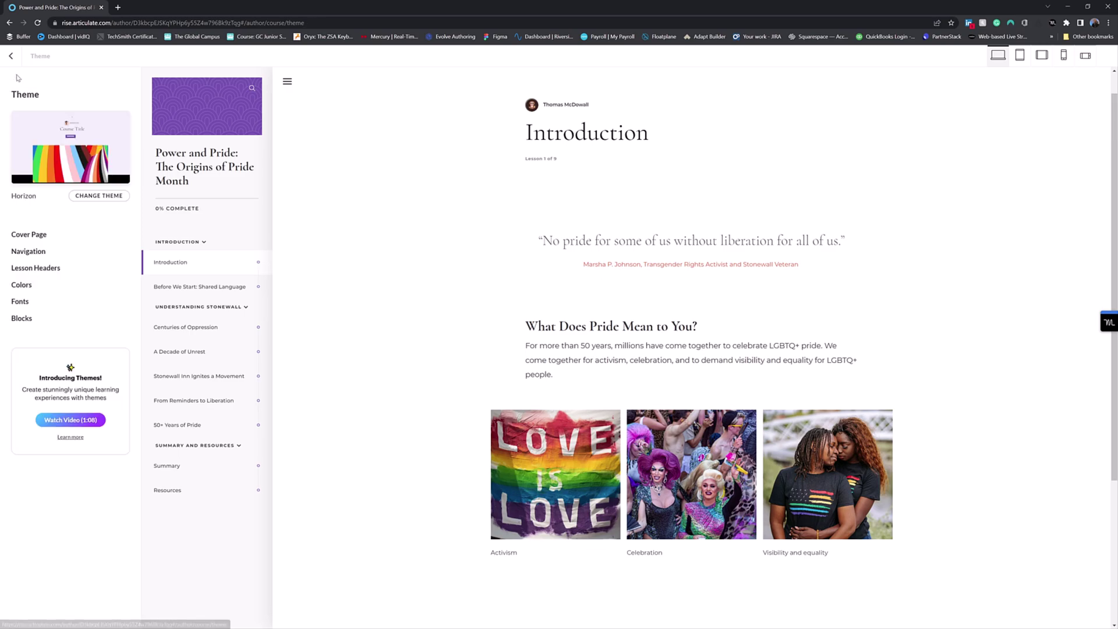
left_click(17, 308)
scroll(60, 276, "down", 2)
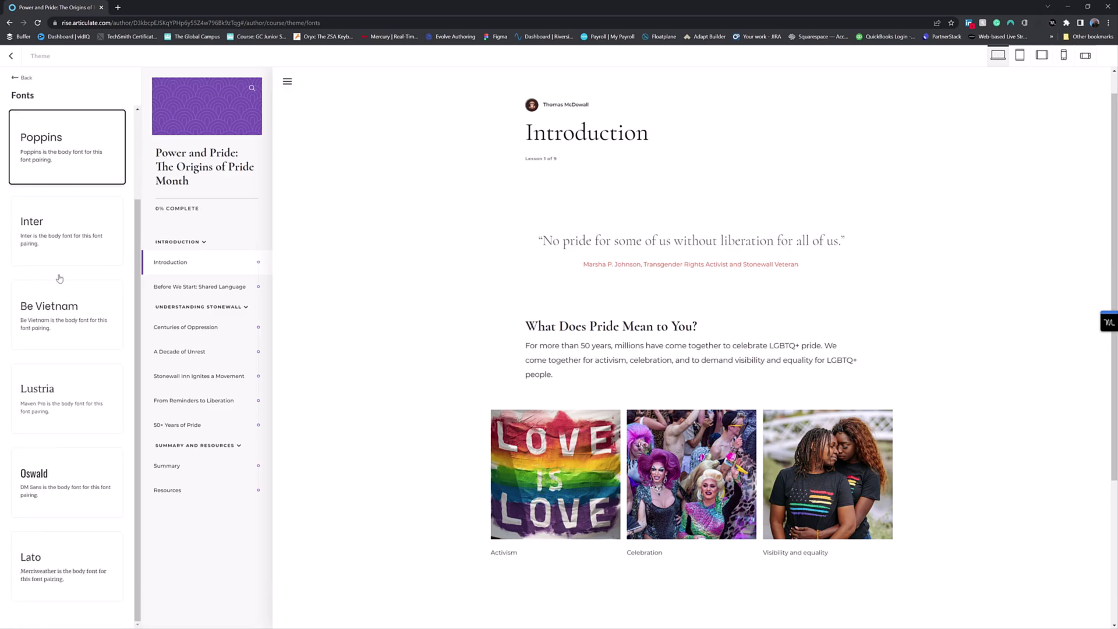
scroll(60, 276, "up", 2)
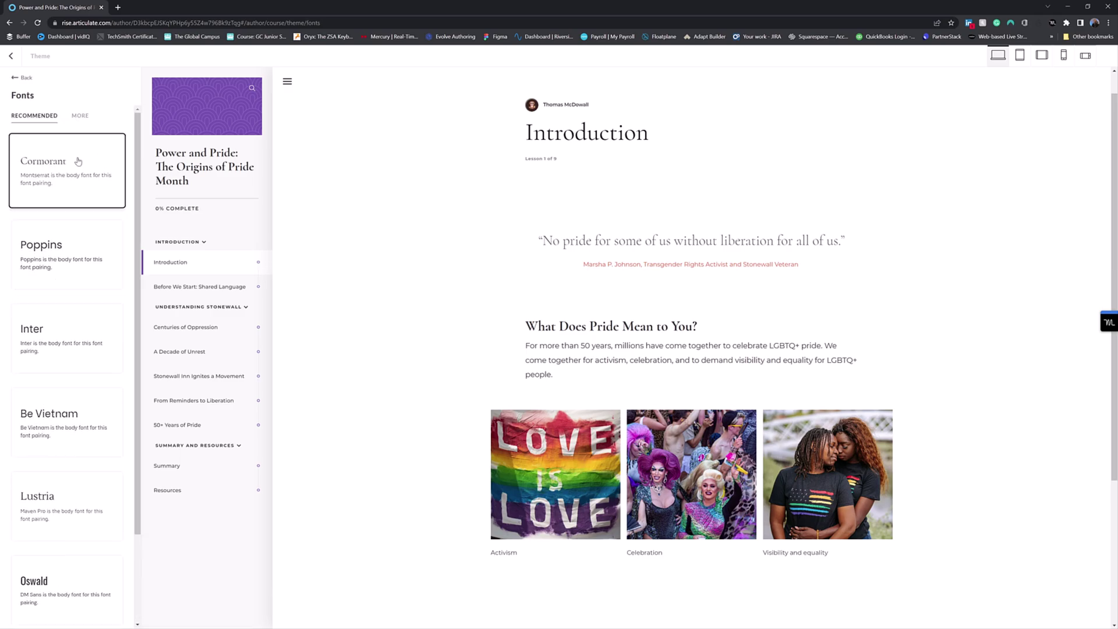
left_click(60, 250)
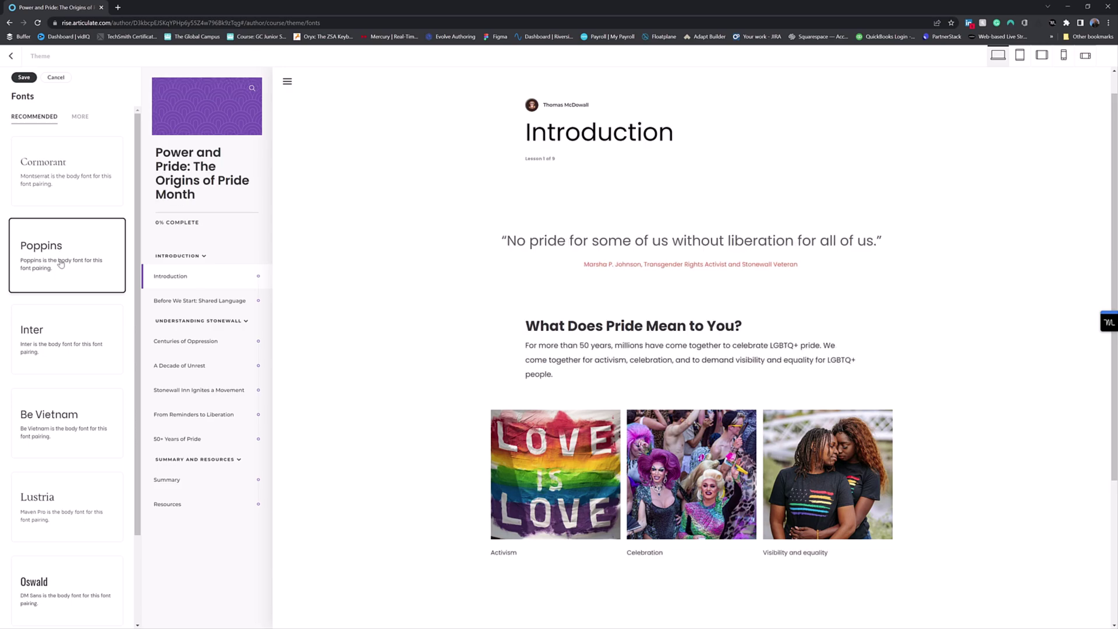
left_click(59, 333)
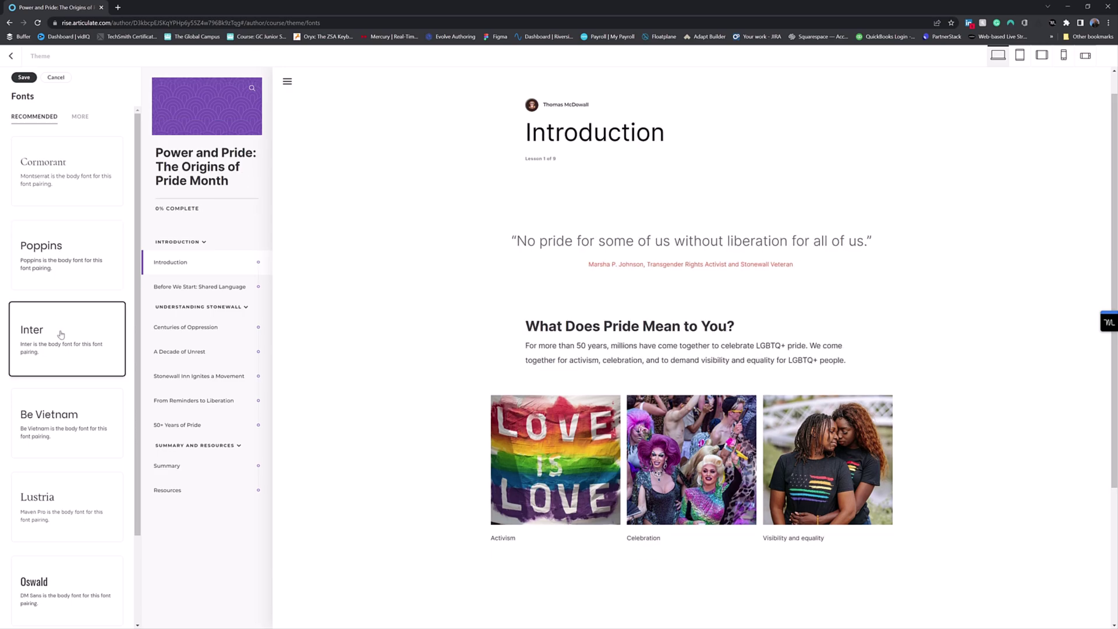
left_click(60, 411)
left_click(63, 291)
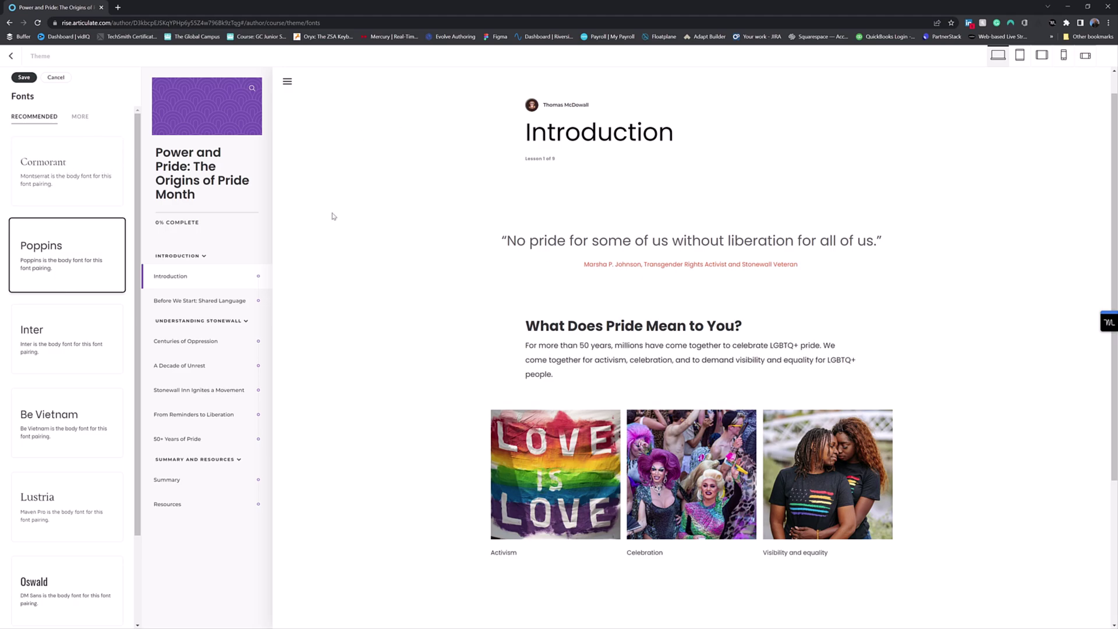
Check the More tab's Headings Font list, keeping Poppins
left_click(79, 117)
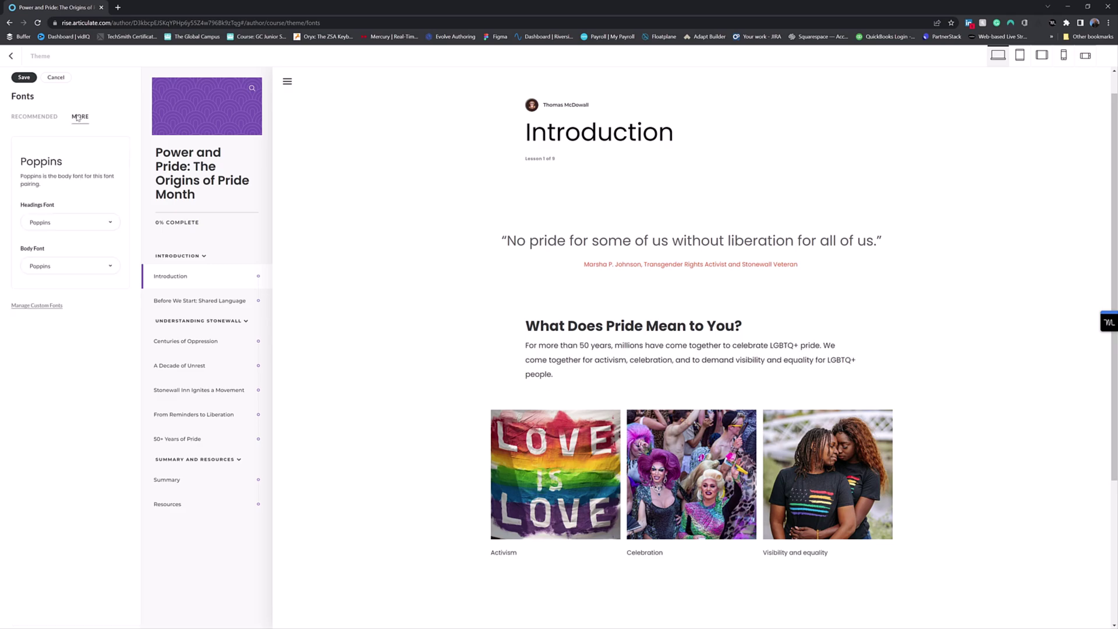
left_click(92, 226)
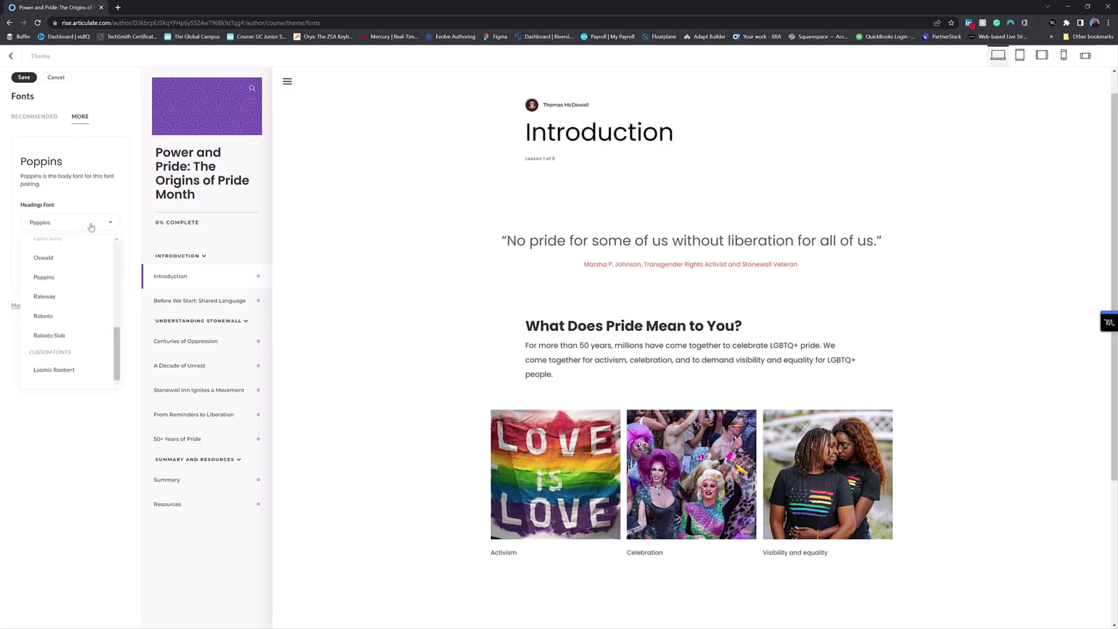
left_click(91, 225)
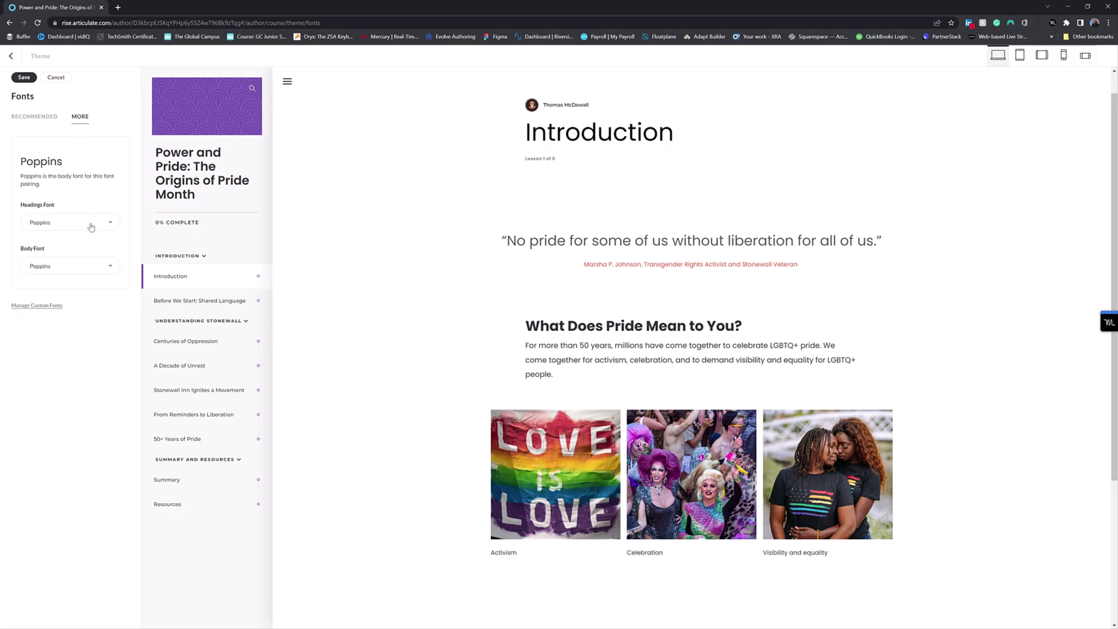
Look at Manage Custom Fonts, then go back to the main Theme panel
left_click(44, 309)
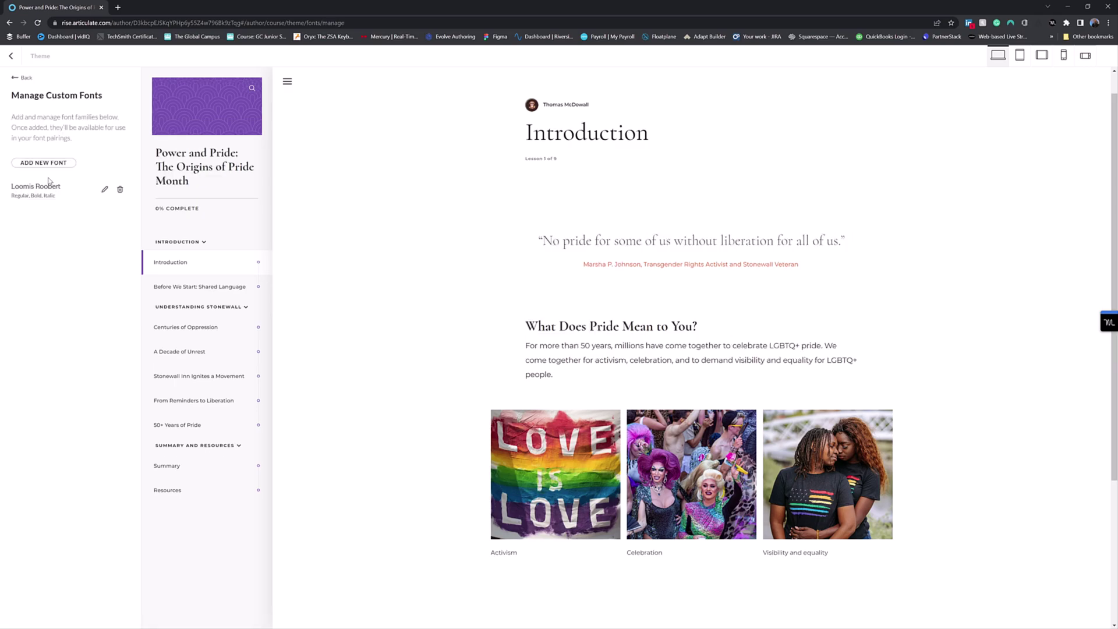
mouse_move(53, 191)
left_click(17, 80)
left_click(16, 80)
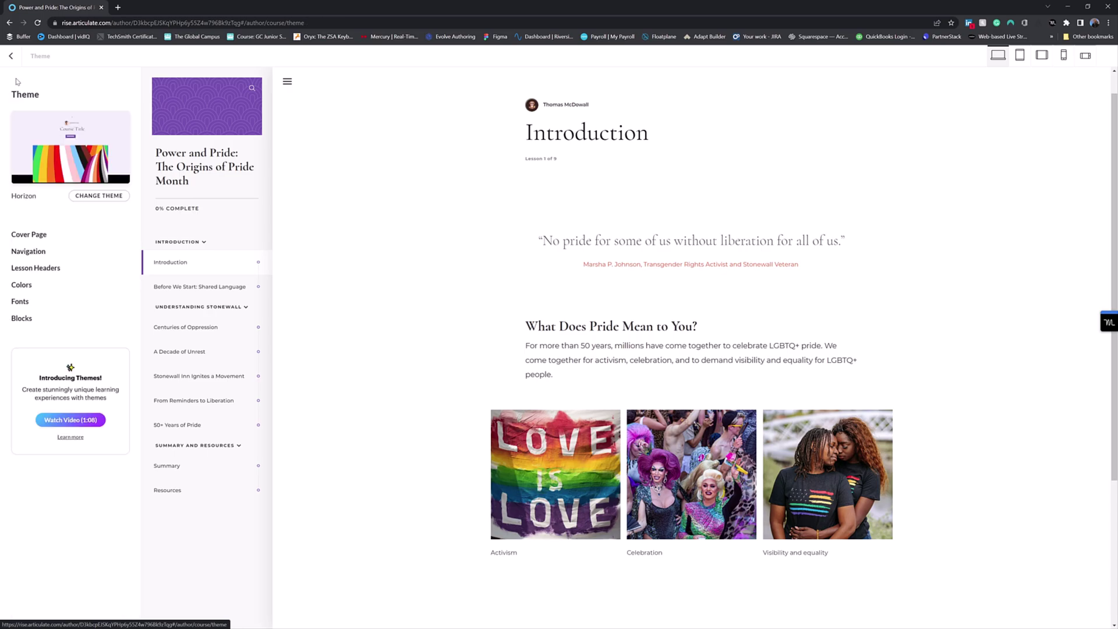
left_click(23, 319)
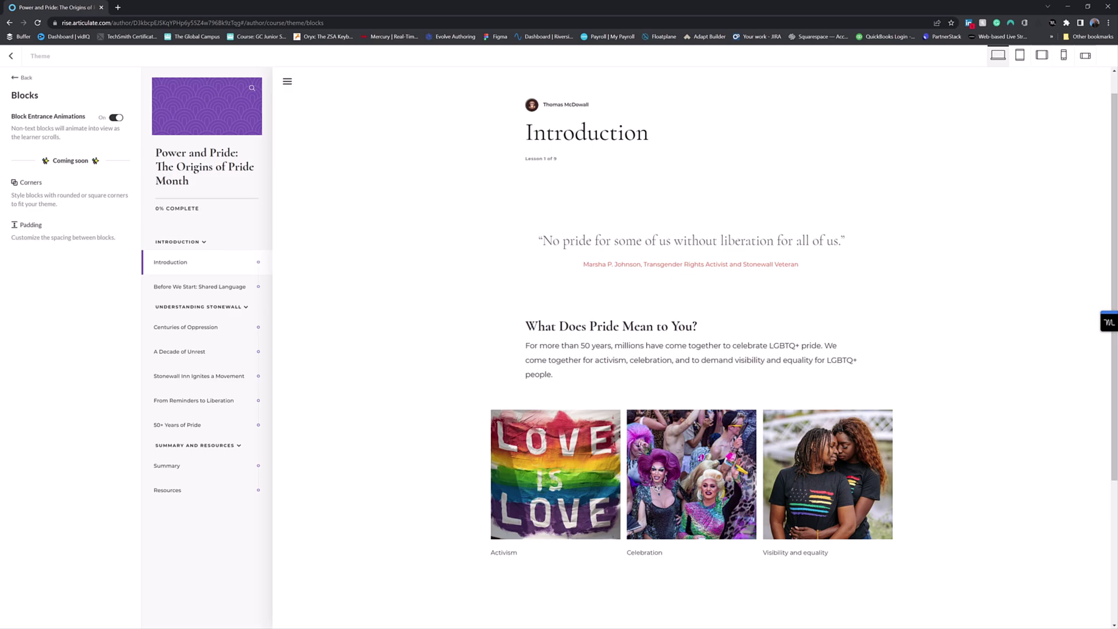
left_click(18, 79)
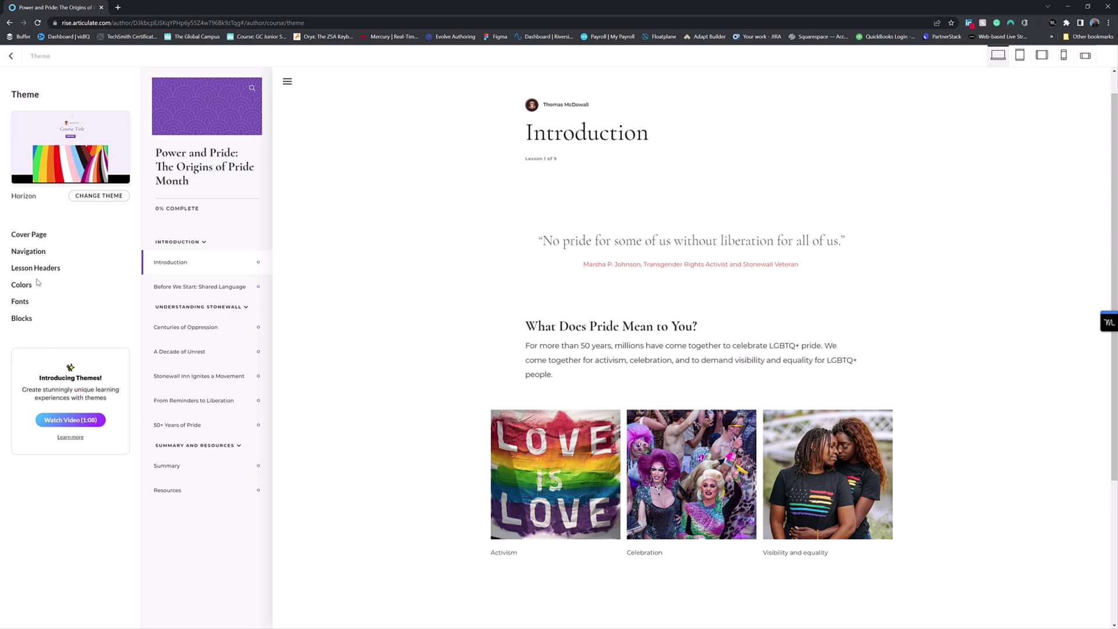
Preview the Rise and Apex themes, then reselect Horizon for the course
left_click(99, 196)
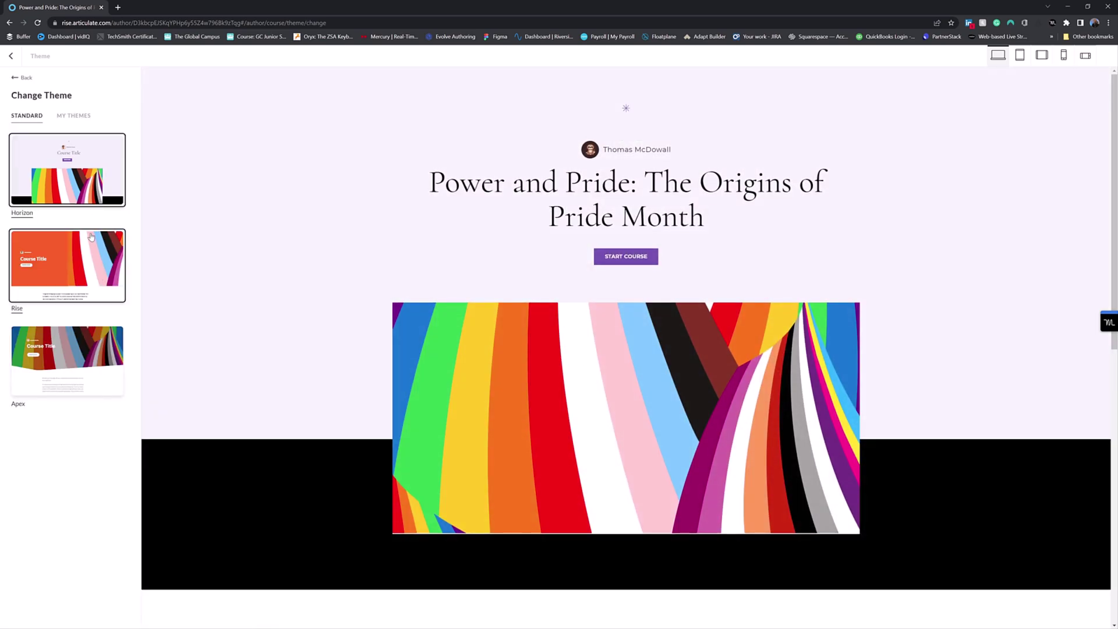
left_click(75, 282)
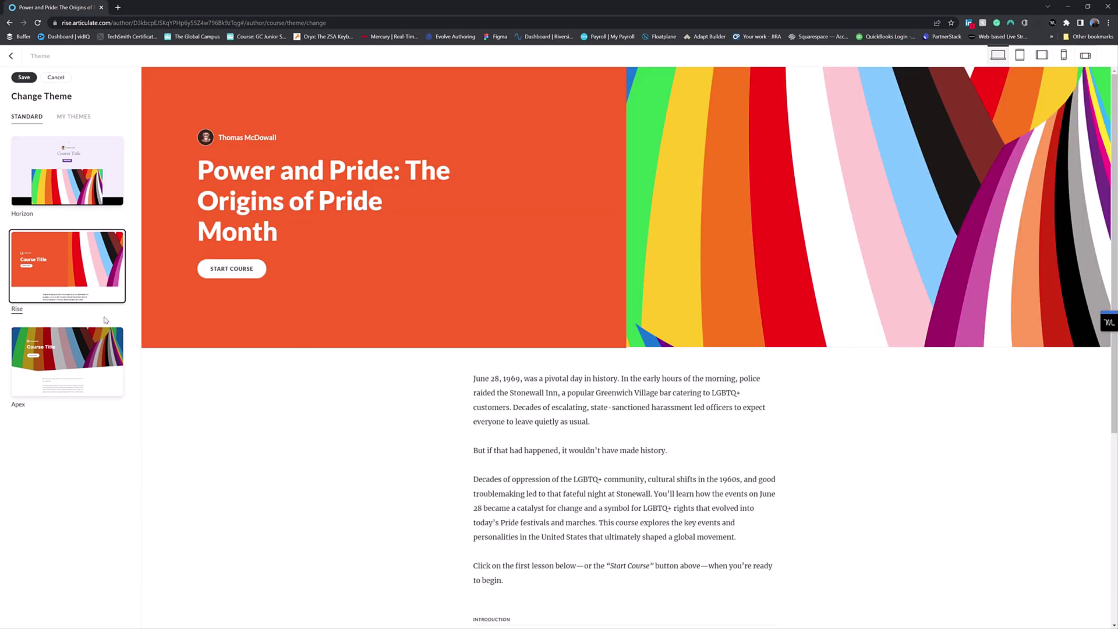
left_click(85, 355)
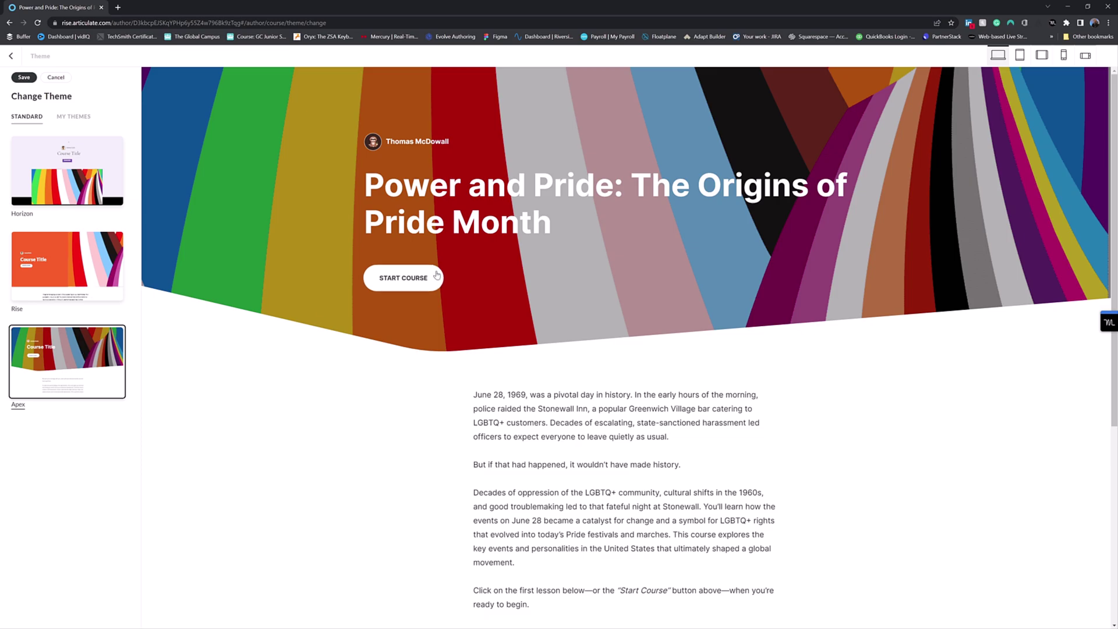
scroll(653, 266, "down", 5)
scroll(649, 264, "up", 5)
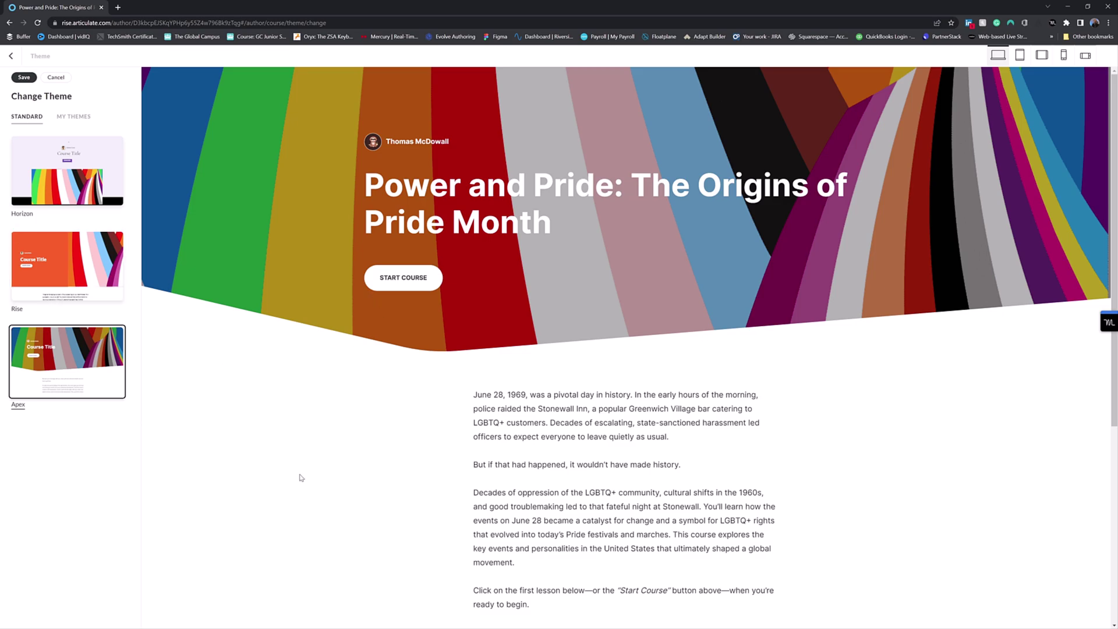
left_click(92, 186)
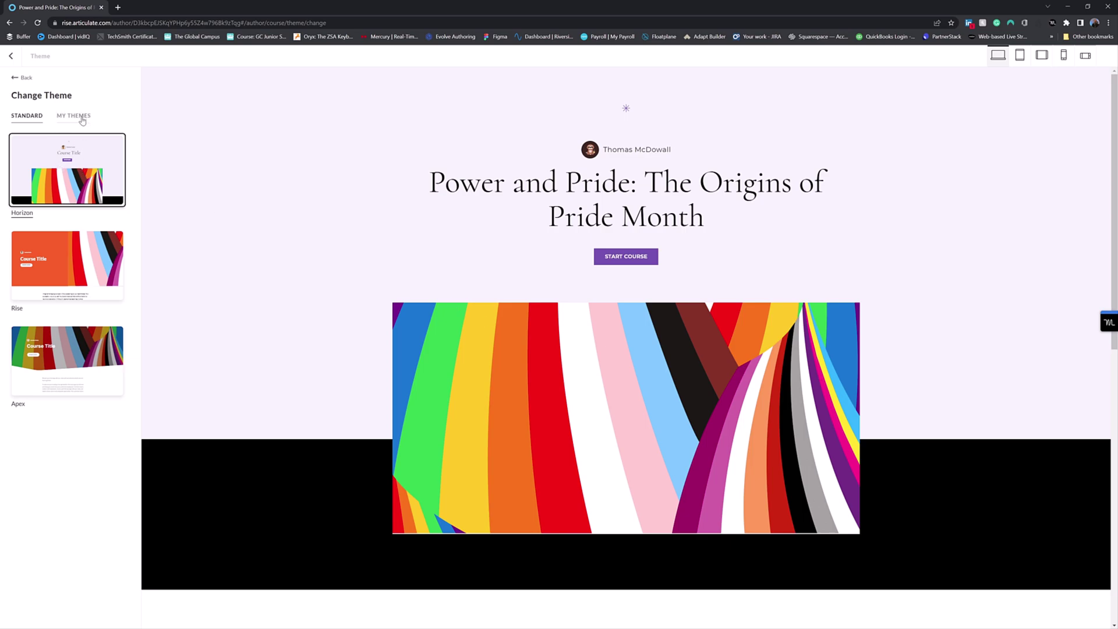
Look over the cover page layout settings, then return to the main theme settings
left_click(15, 78)
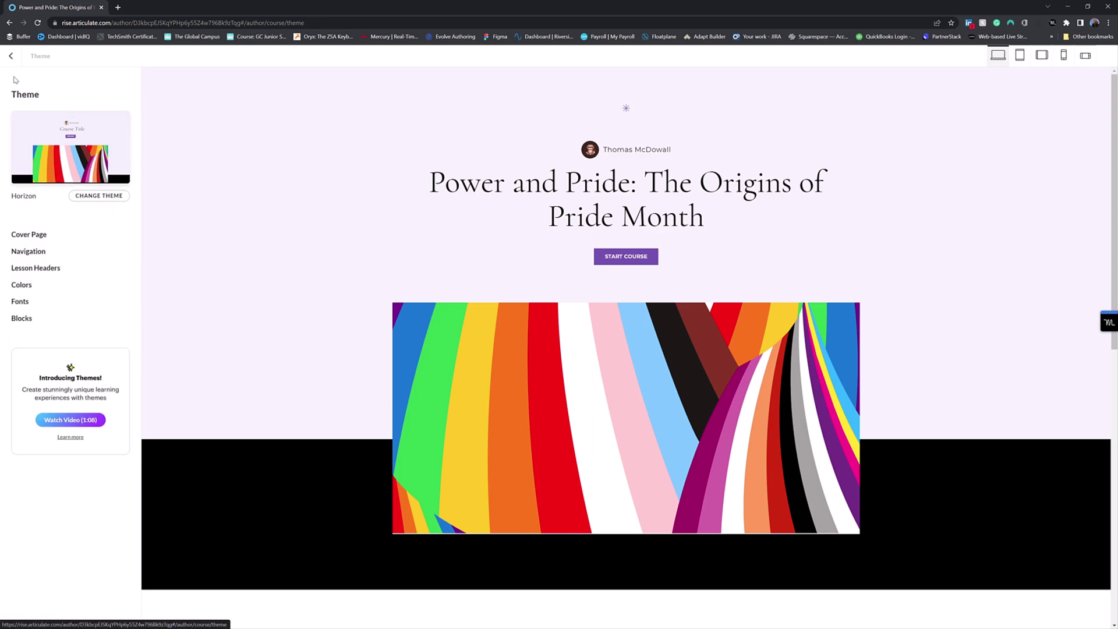
left_click(45, 234)
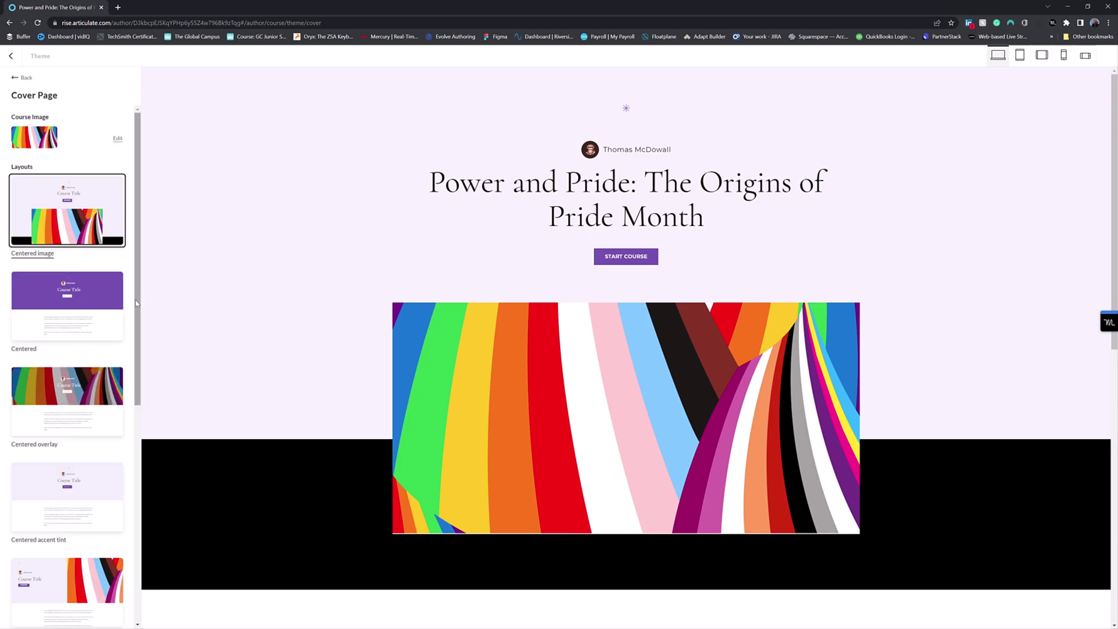
scroll(105, 350, "down", 7)
scroll(114, 357, "up", 7)
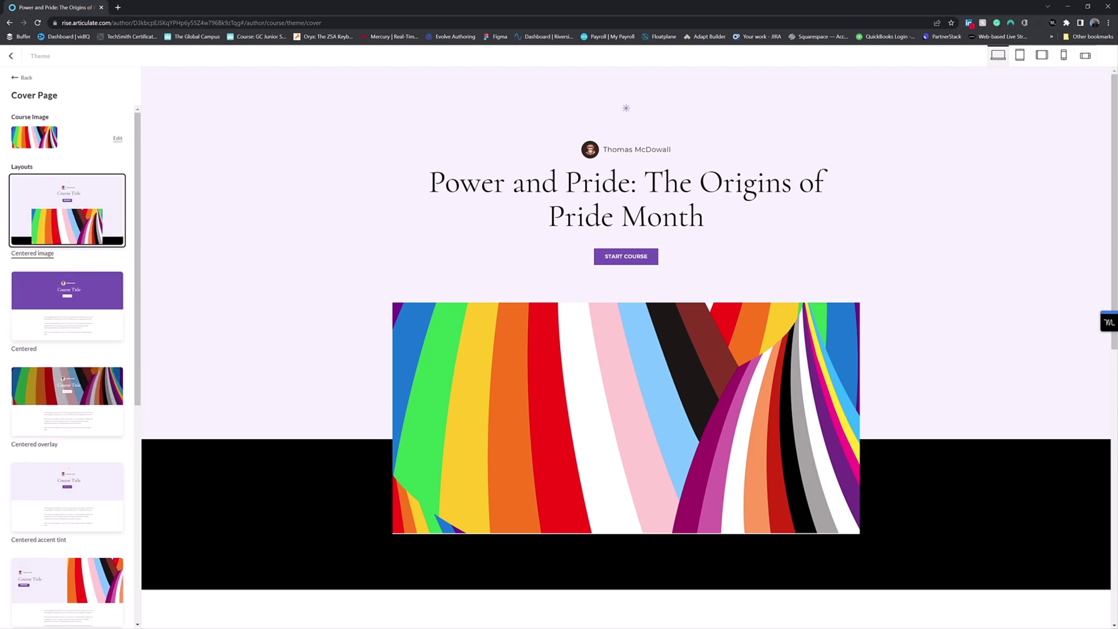
left_click(22, 77)
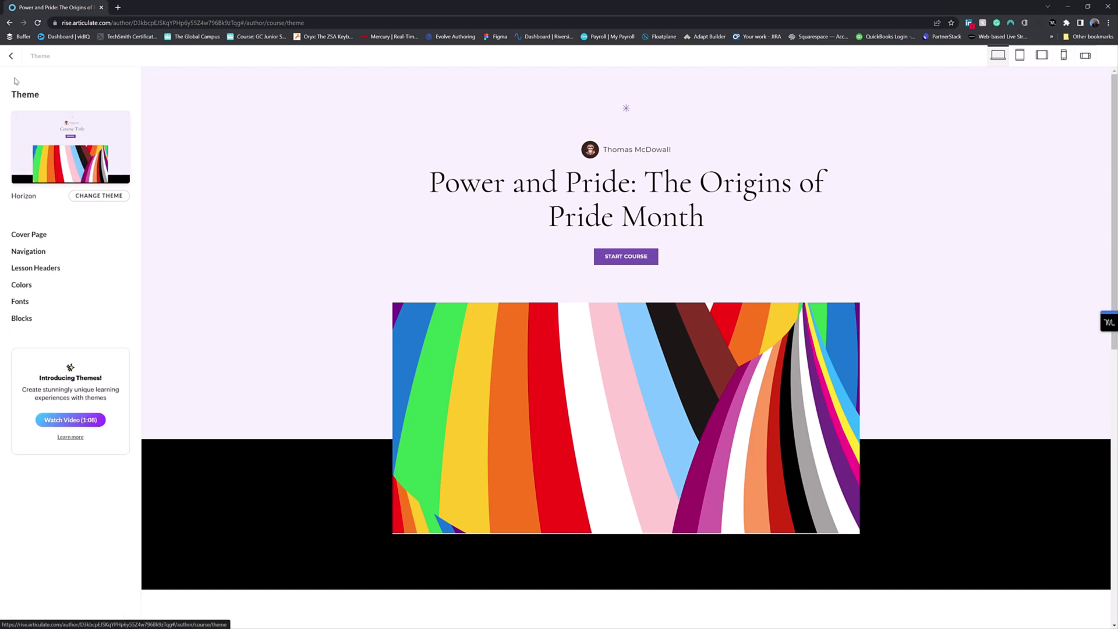
Set course navigation to the Dark overlay style and turn Marking Lessons Complete on
left_click(42, 257)
left_click(67, 355)
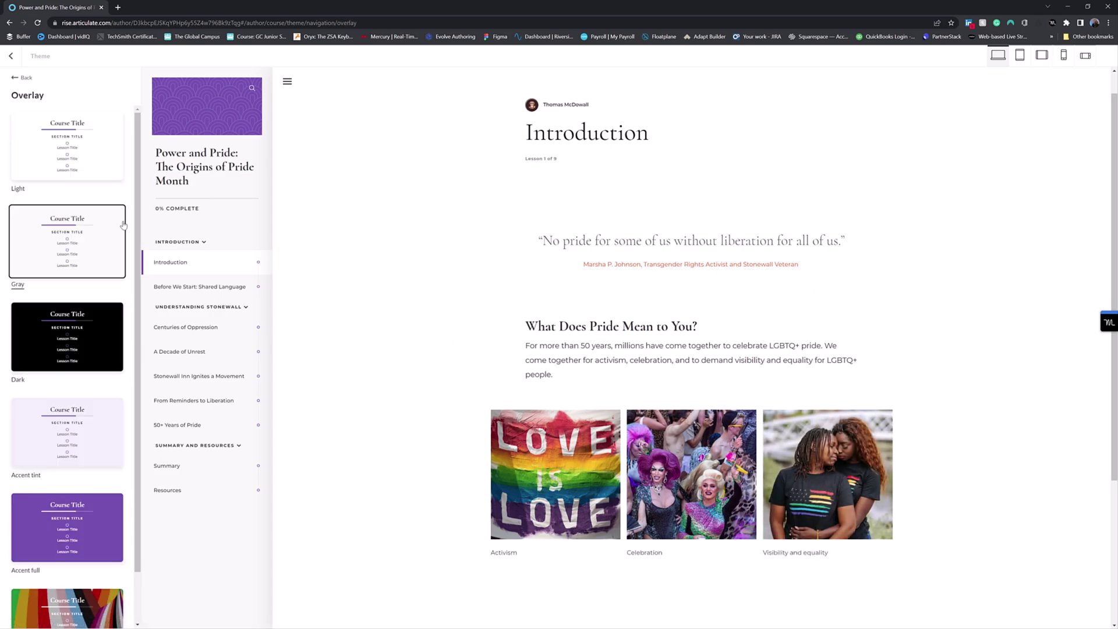
left_click(70, 340)
scroll(70, 394, "down", 1)
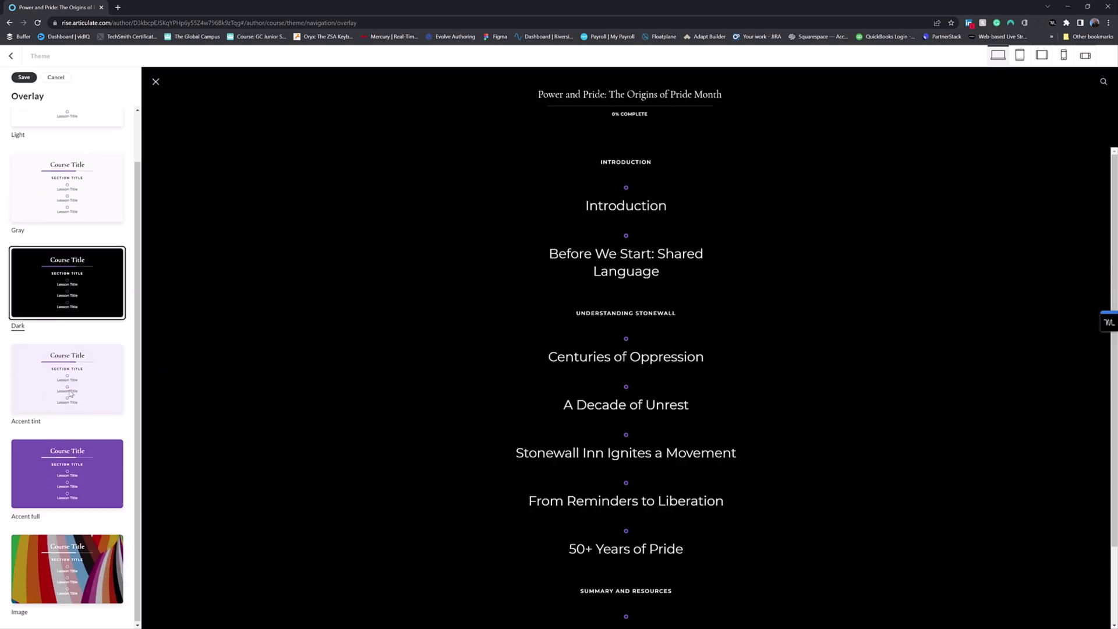
scroll(70, 394, "up", 1)
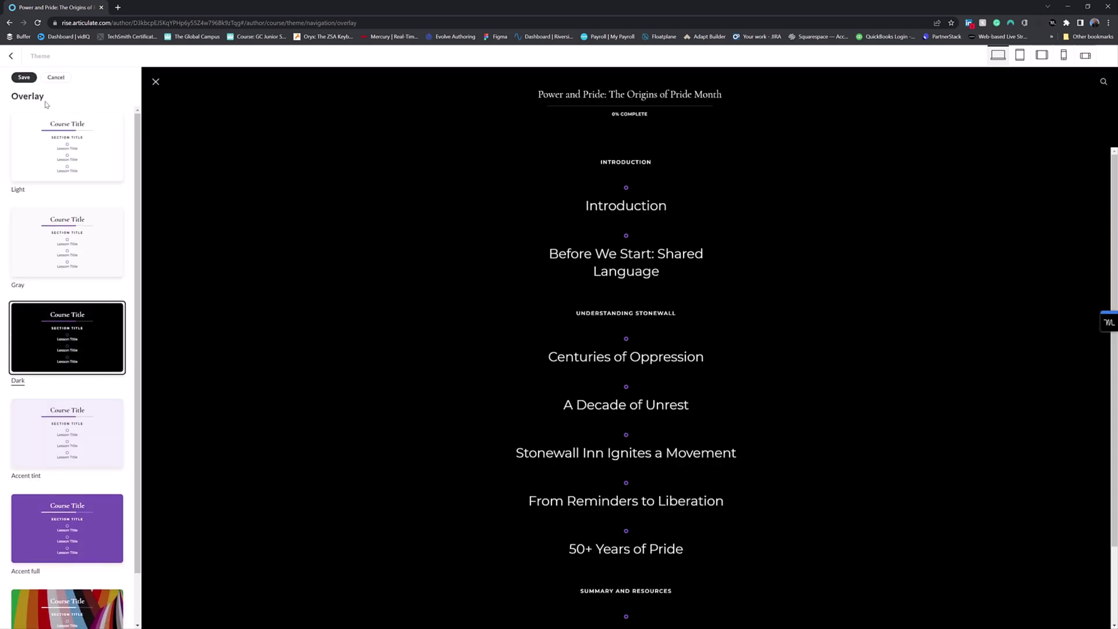
left_click(24, 78)
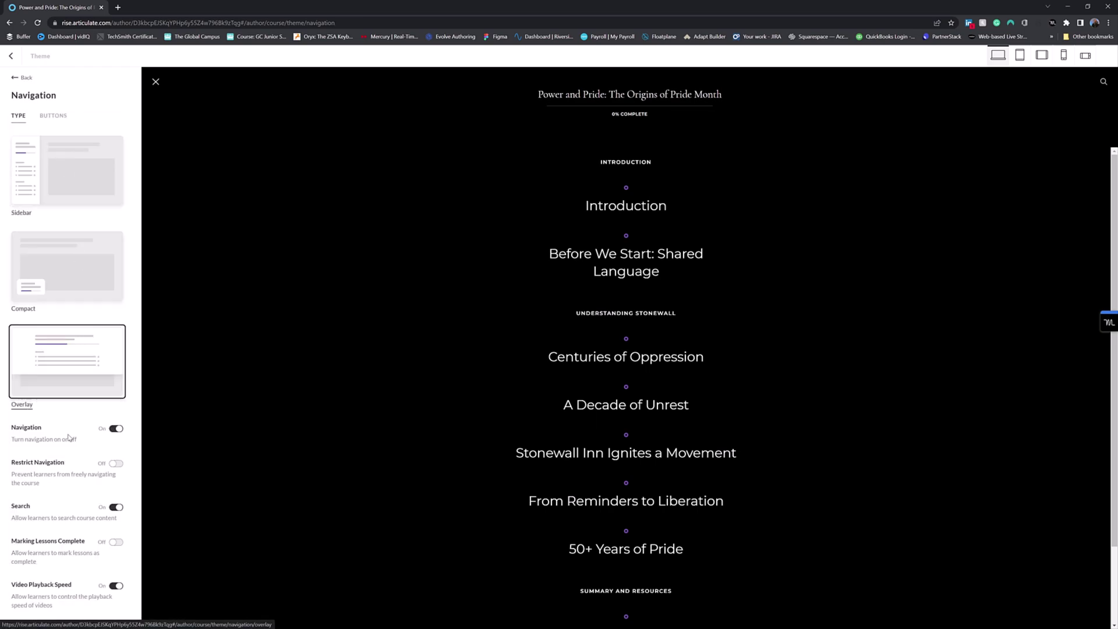
left_click(115, 543)
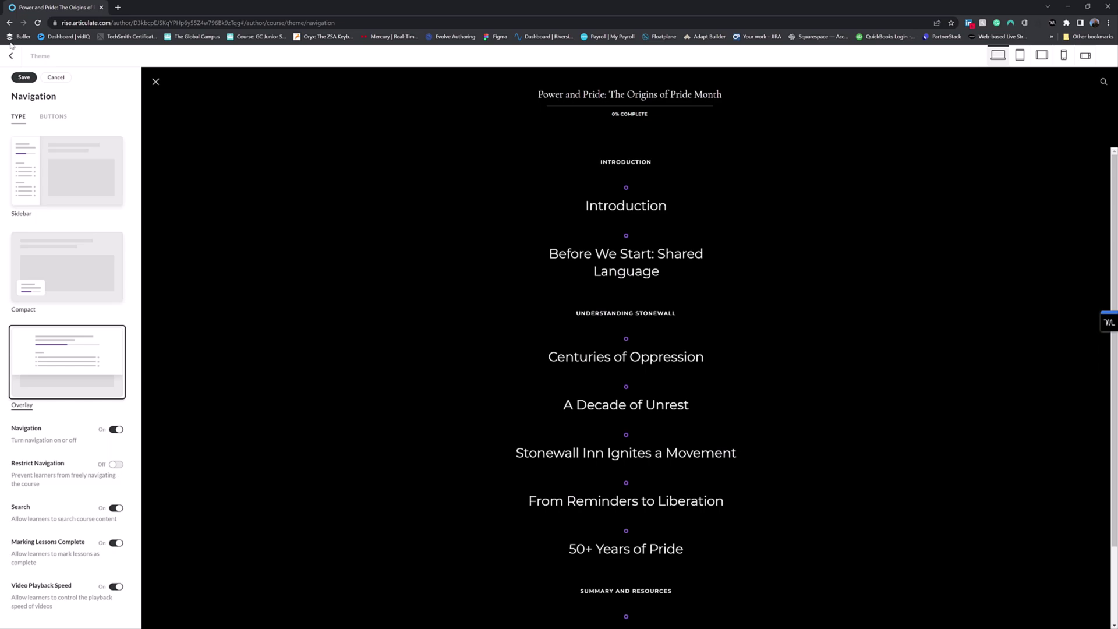
left_click(24, 78)
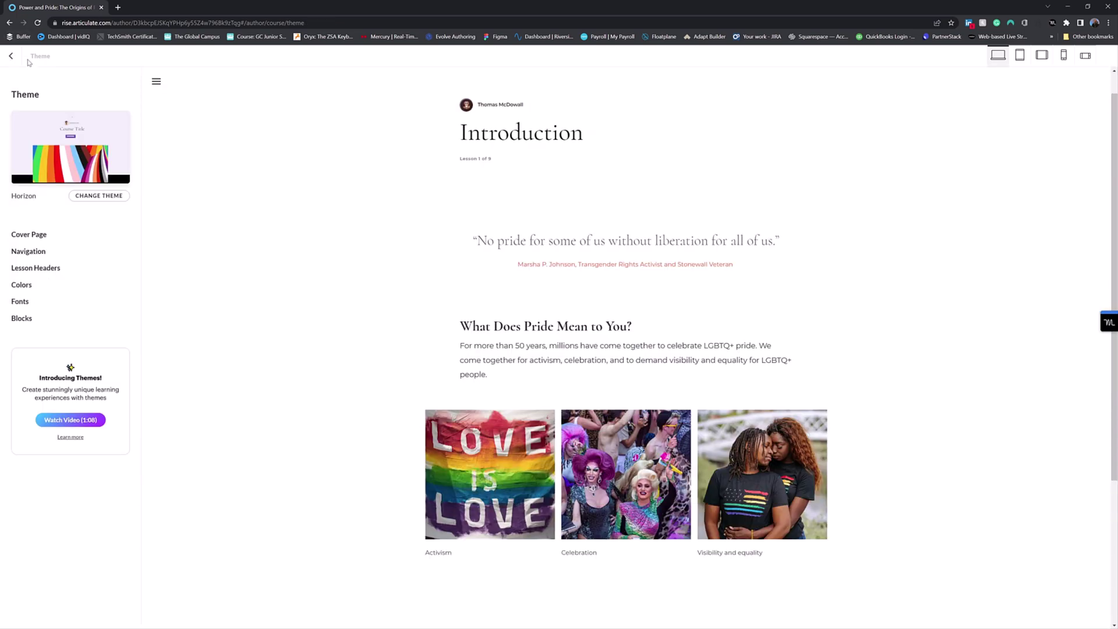
Preview the course from the outline and scroll through its cover page, rainbow banner and lesson outline
left_click(10, 59)
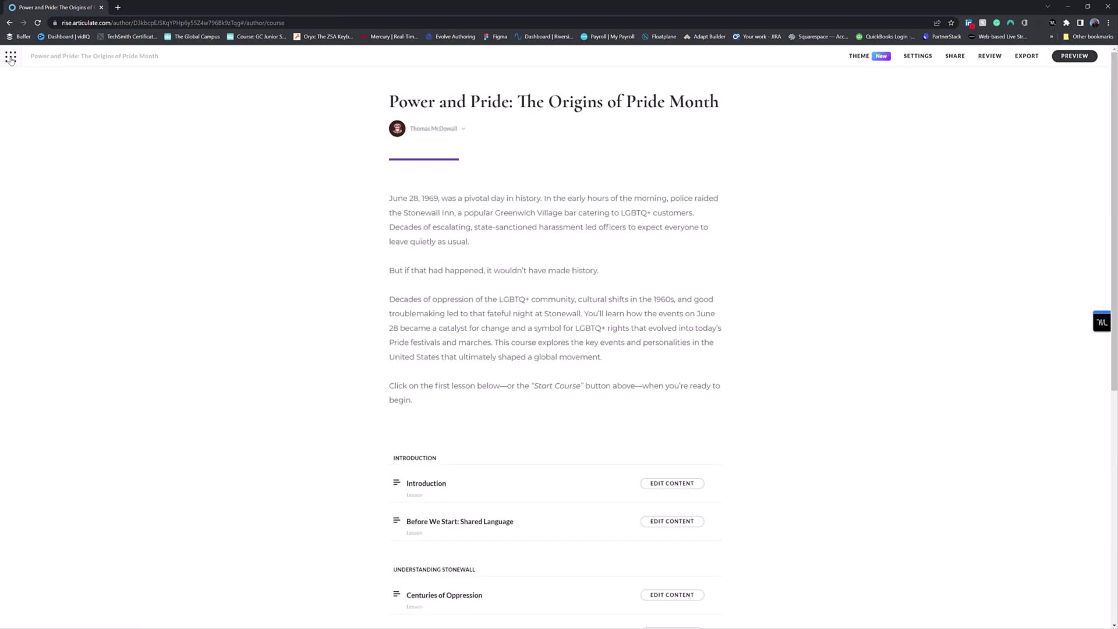
left_click(1074, 57)
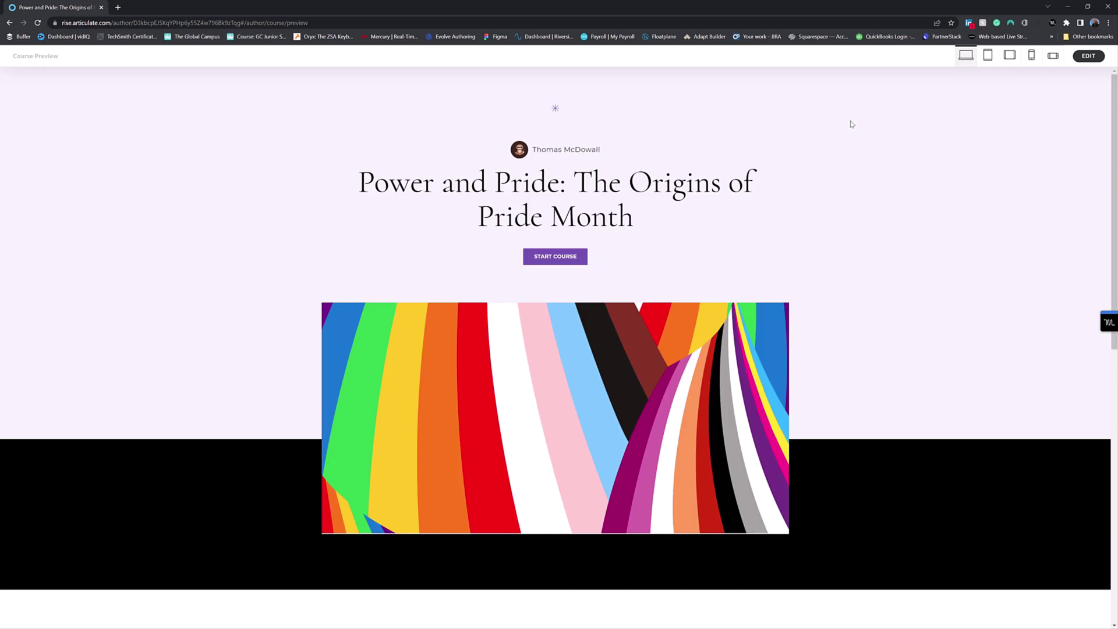
scroll(710, 346, "down", 1)
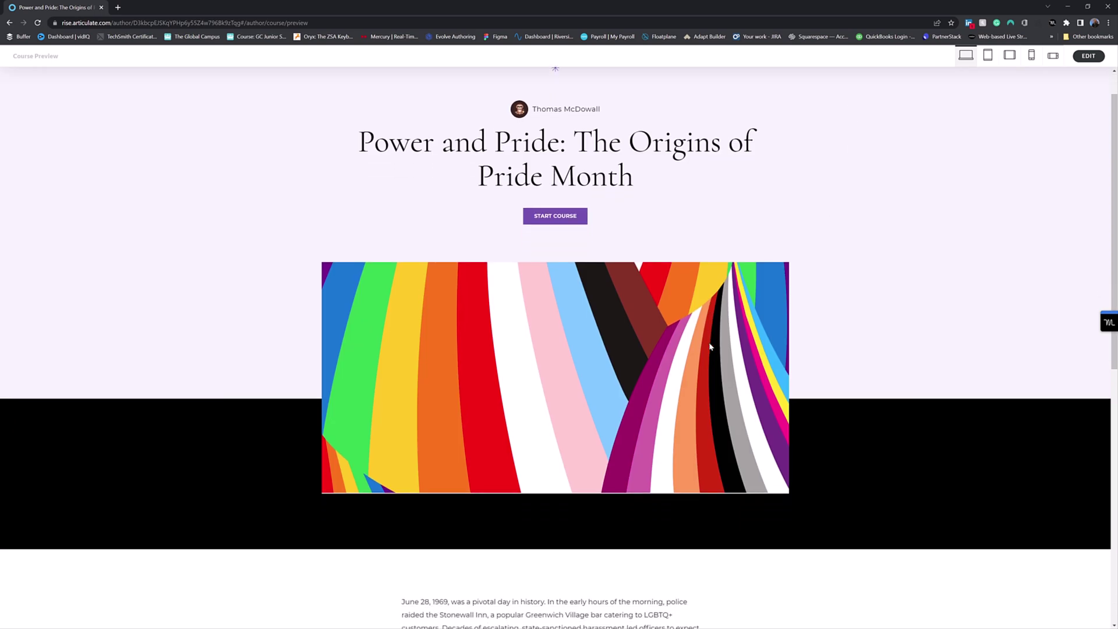
scroll(709, 346, "up", 1)
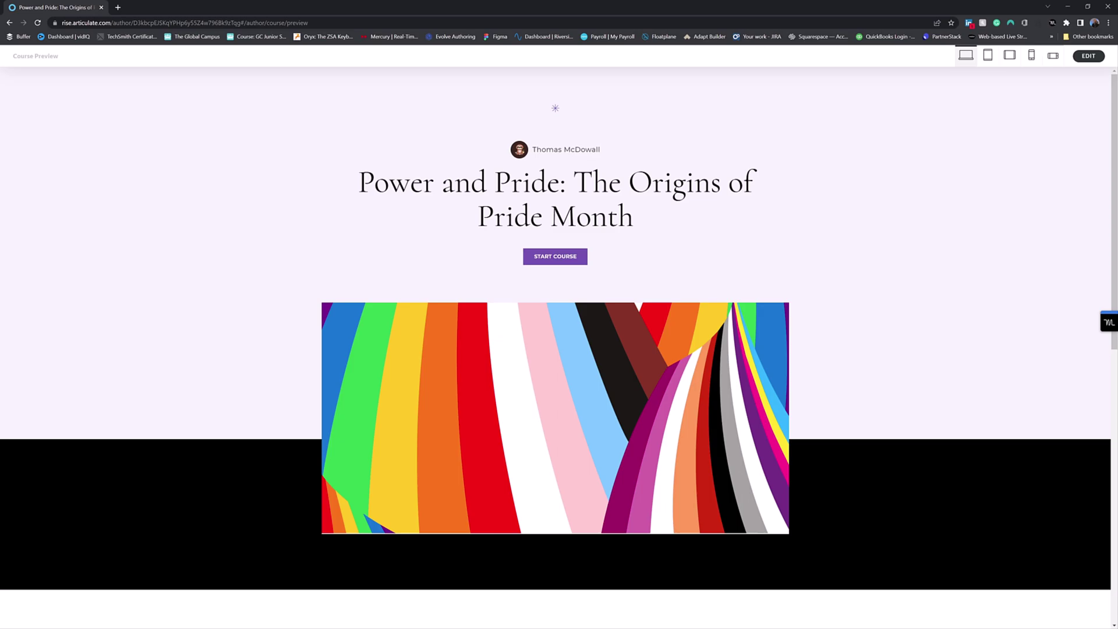
scroll(582, 242, "down", 10)
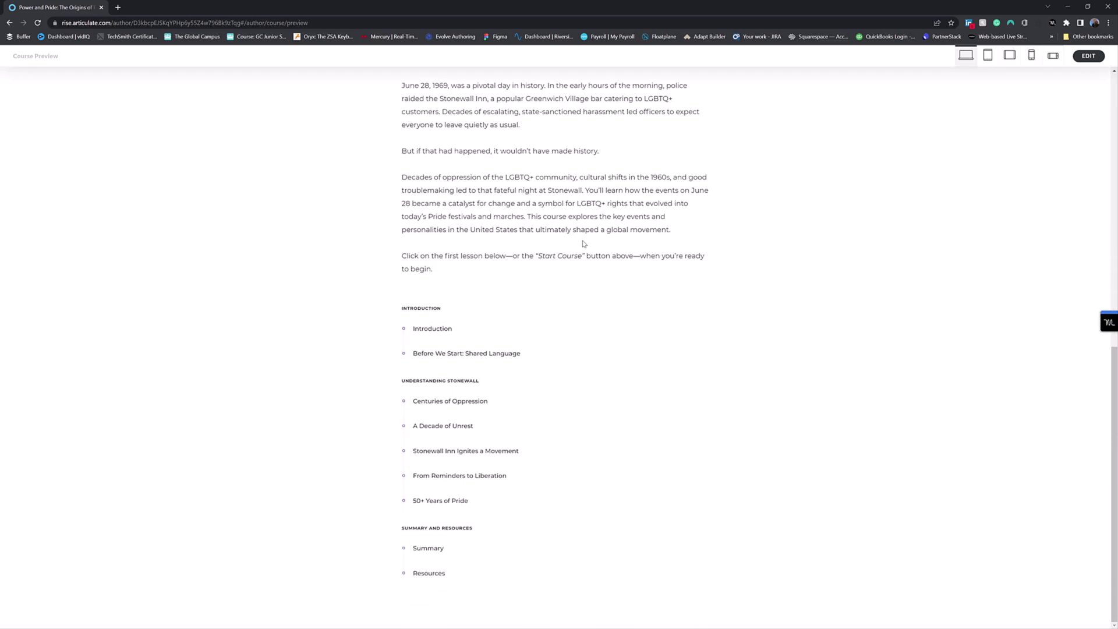
scroll(584, 244, "up", 10)
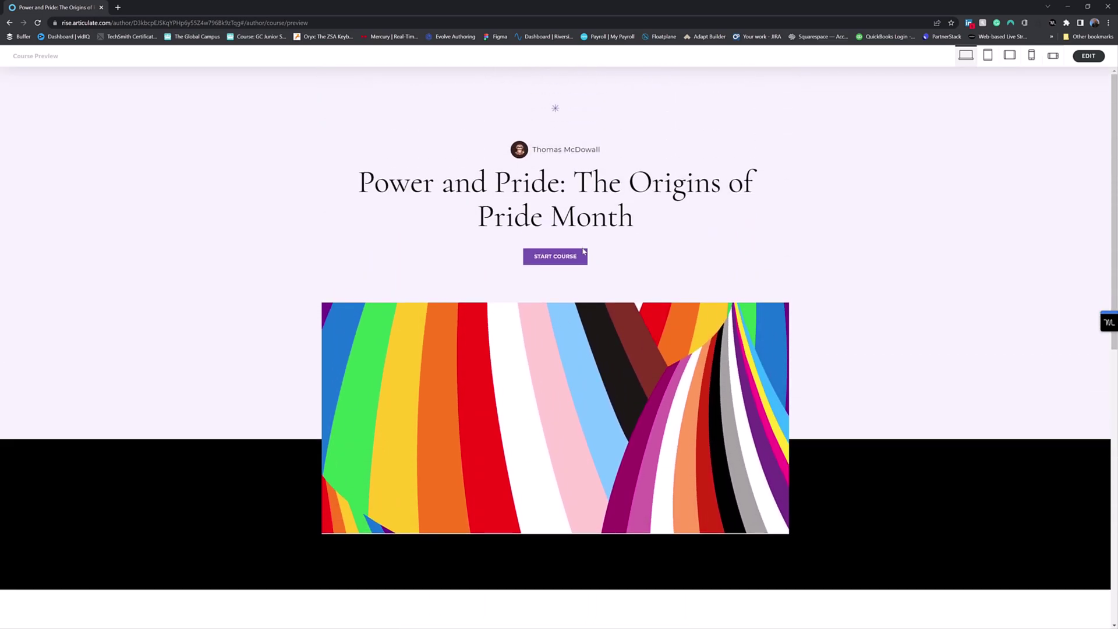
Start the previewed course and scroll through the Introduction lesson's quote, text and pride images
left_click(560, 259)
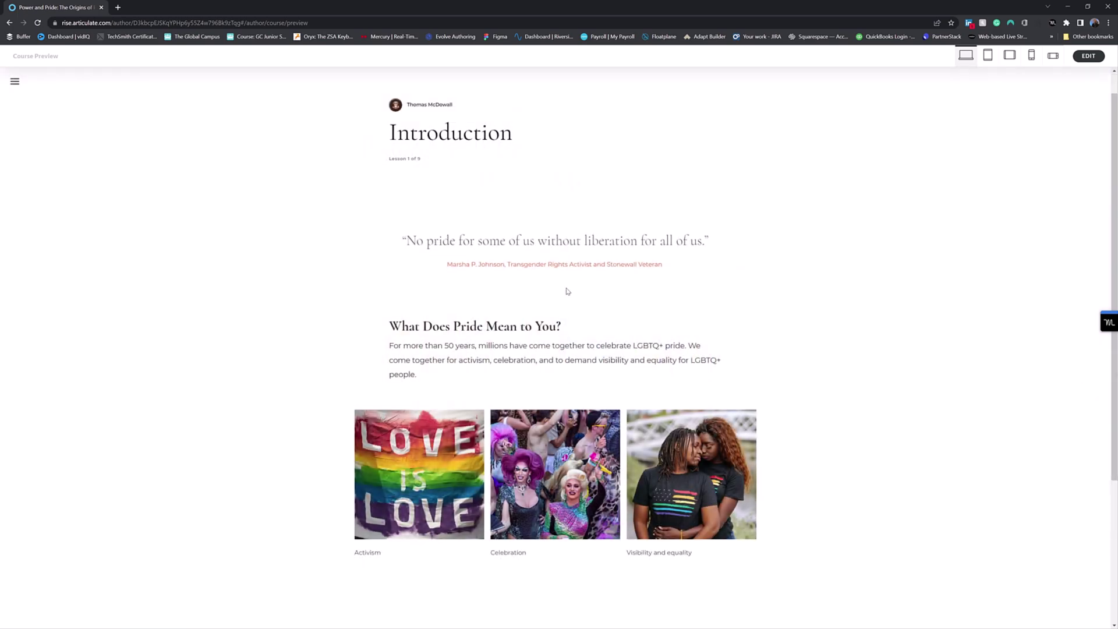
scroll(586, 326, "down", 3)
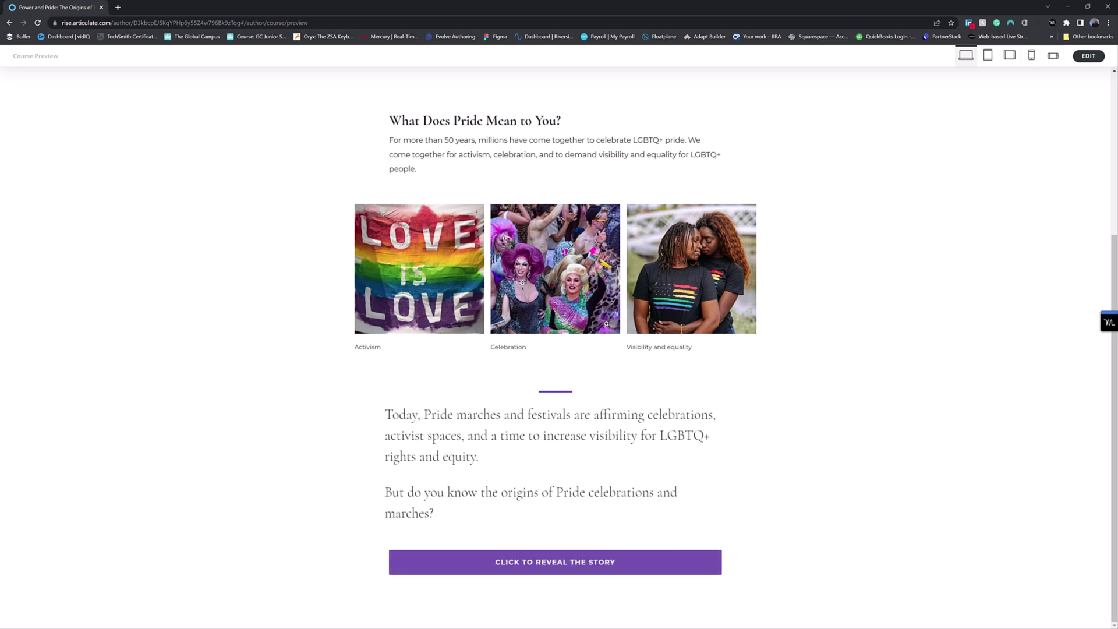
scroll(706, 504, "up", 4)
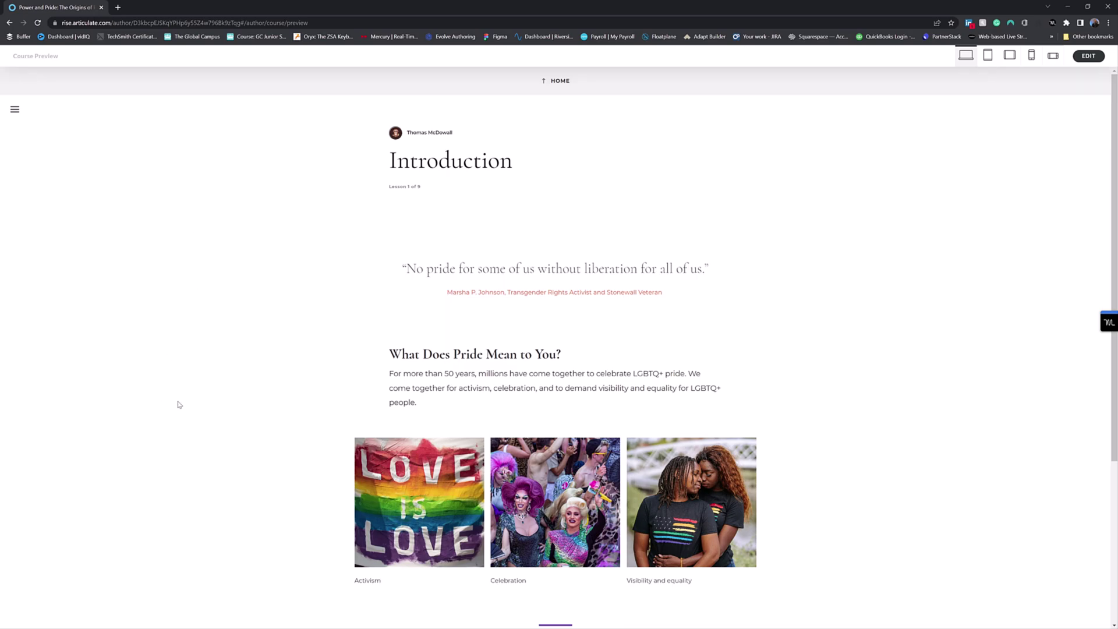
left_click(15, 114)
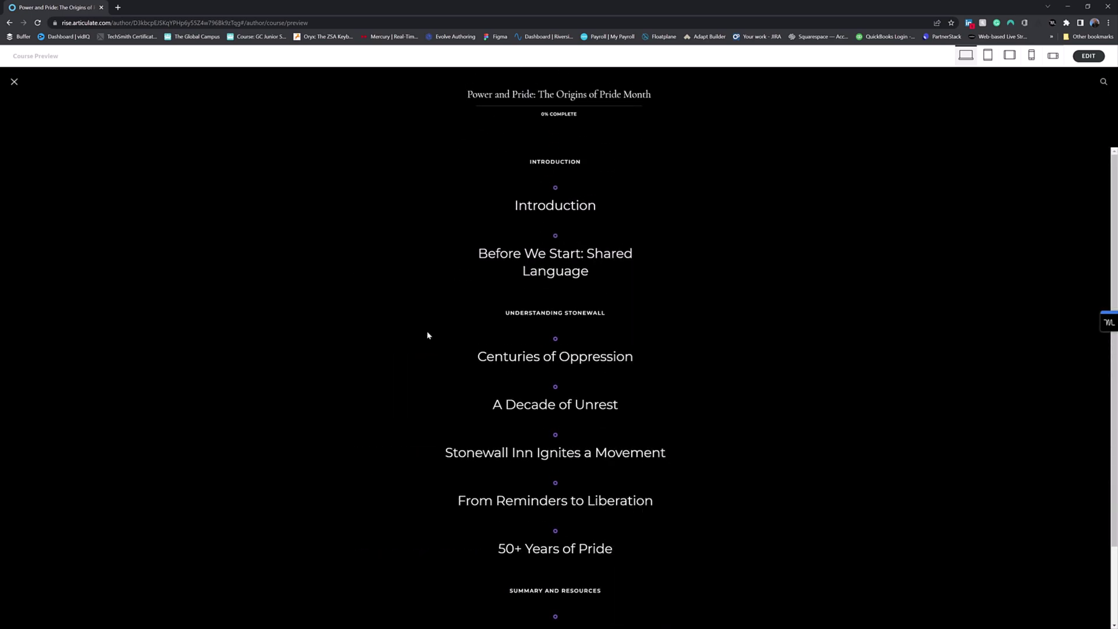
scroll(456, 423, "down", 2)
scroll(455, 422, "up", 2)
scroll(616, 520, "down", 2)
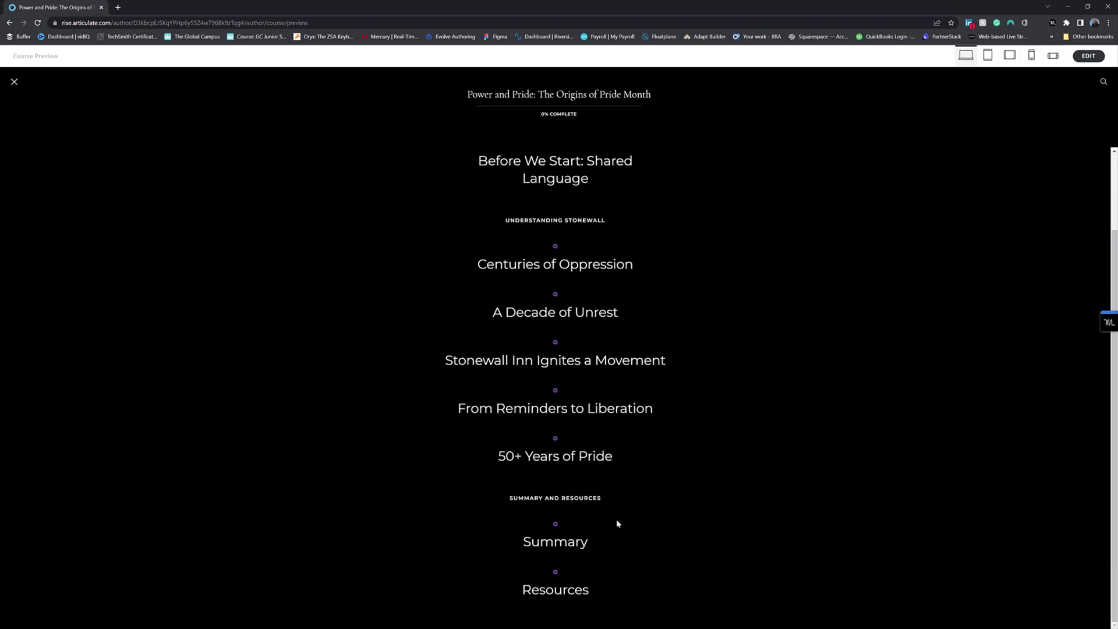
scroll(617, 524, "up", 2)
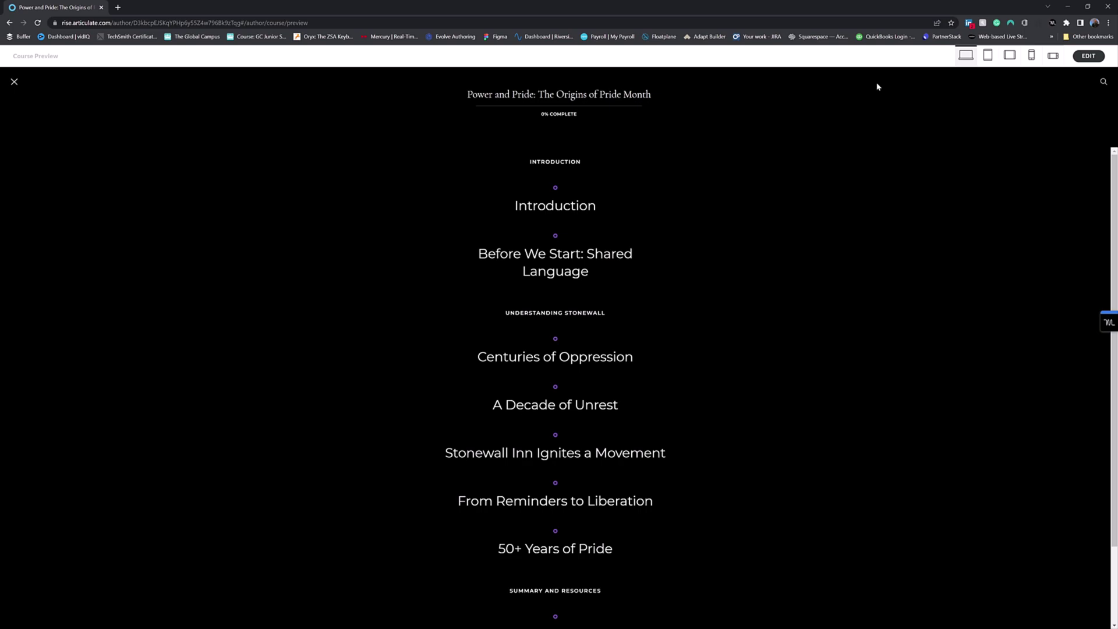
left_click(1103, 82)
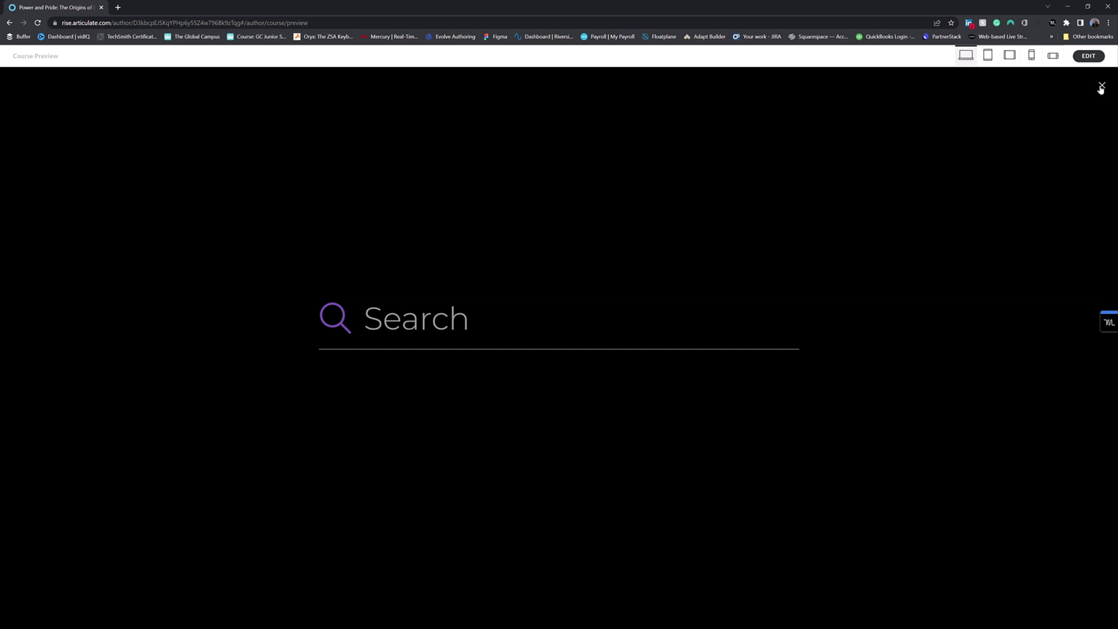
left_click(1101, 88)
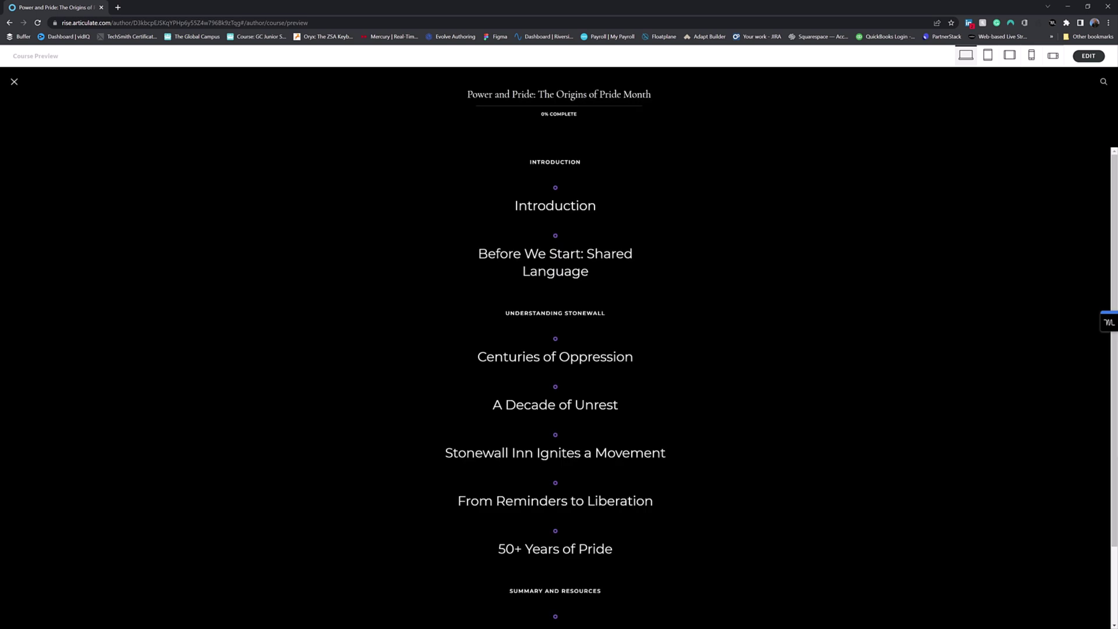
left_click(15, 81)
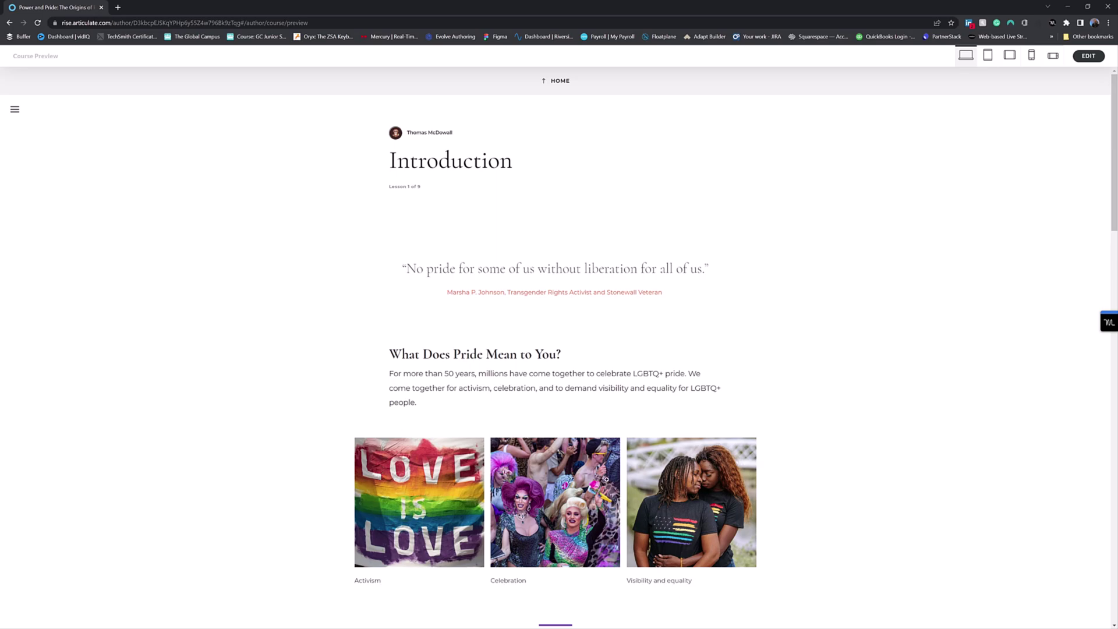
Continue past the Introduction and advance the preview to lesson 2 of 9, 'Before We Start: Shared Language'
scroll(605, 478, "down", 20)
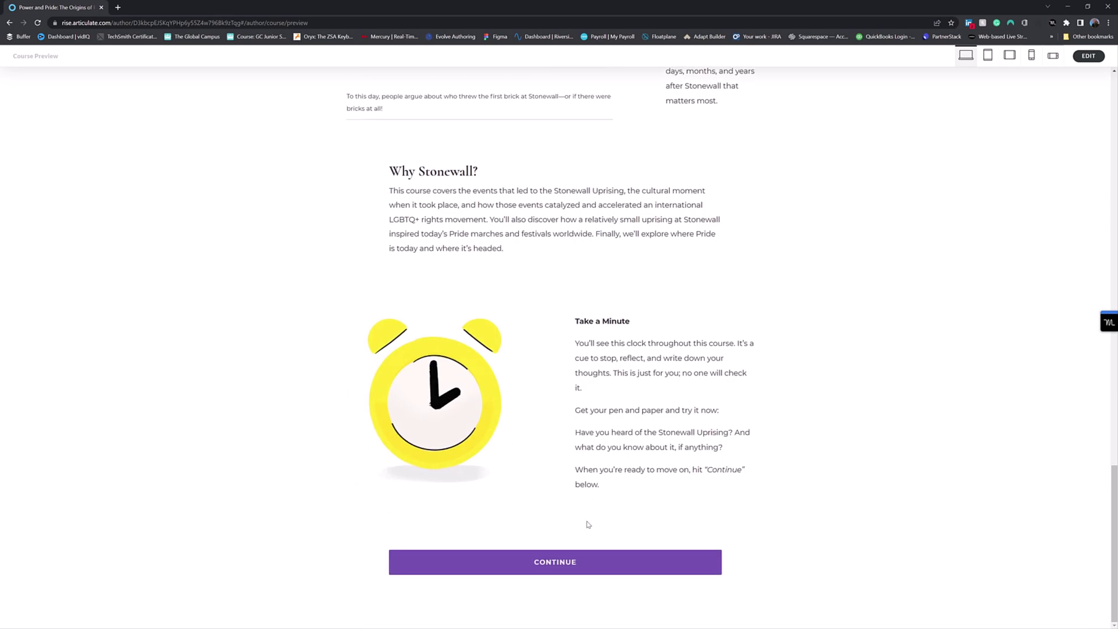
left_click(586, 563)
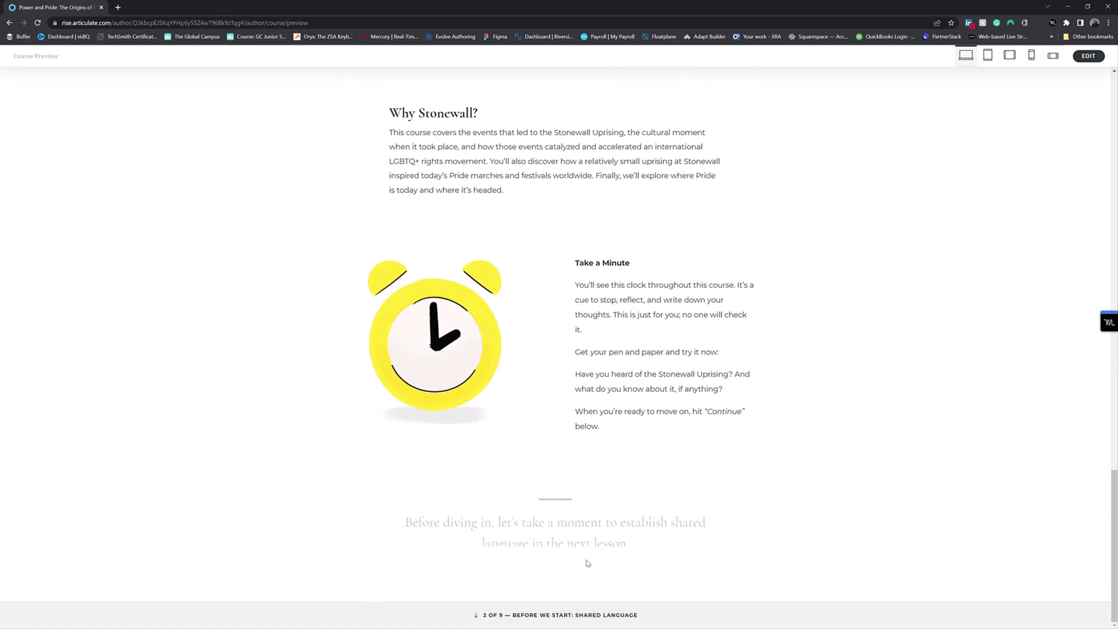
left_click(586, 616)
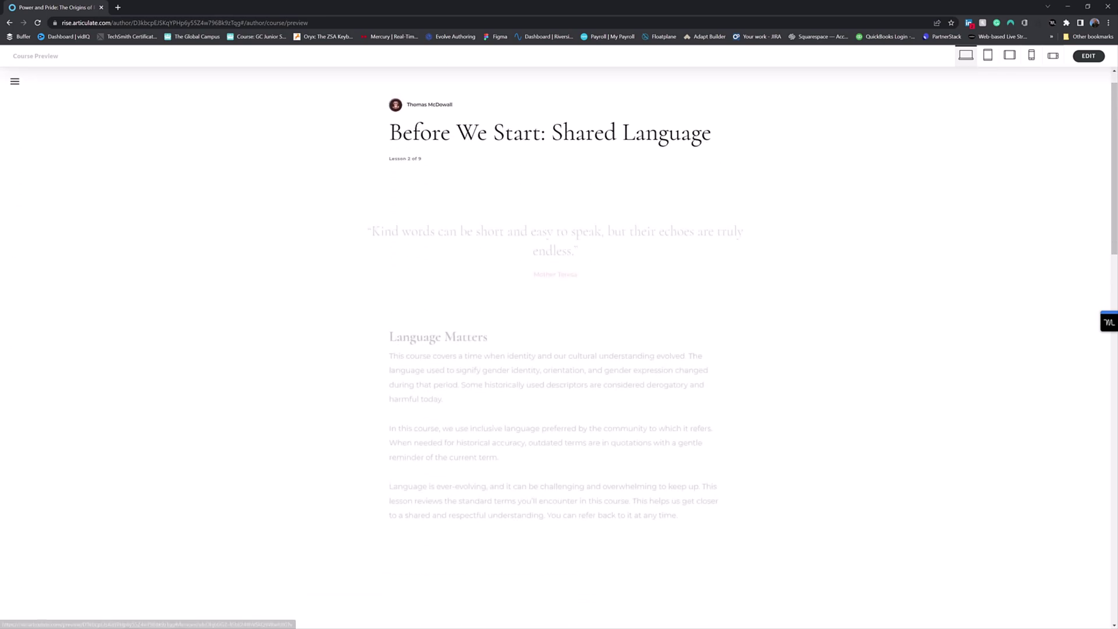
Open the course outline menu and scroll its lesson list in the phone landscape preview
left_click(13, 85)
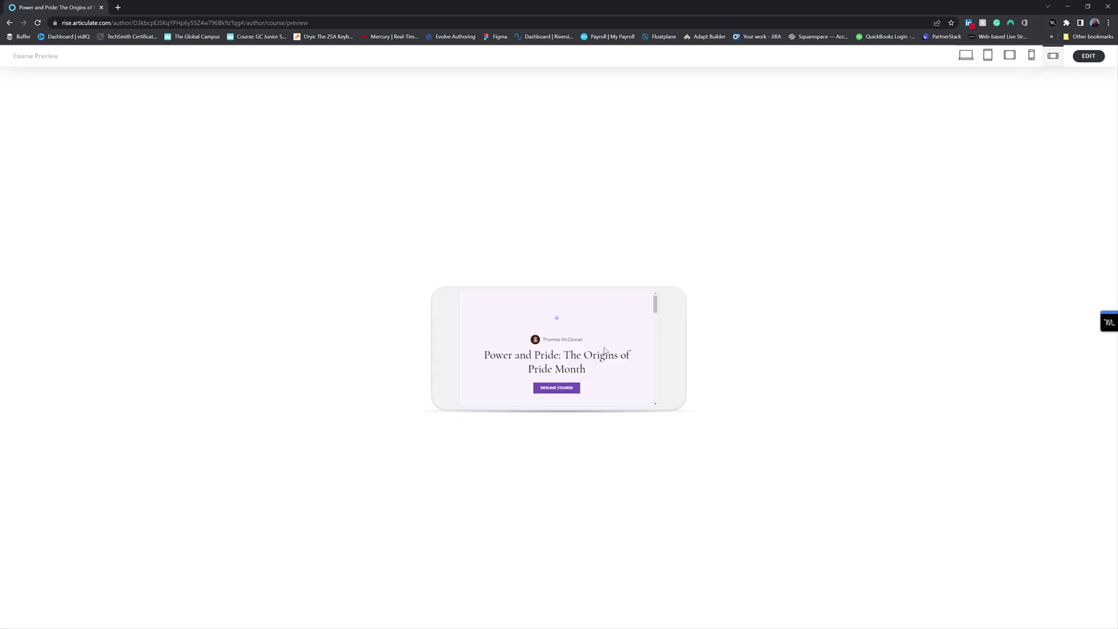
scroll(604, 351, "down", 3)
scroll(604, 351, "down", 5)
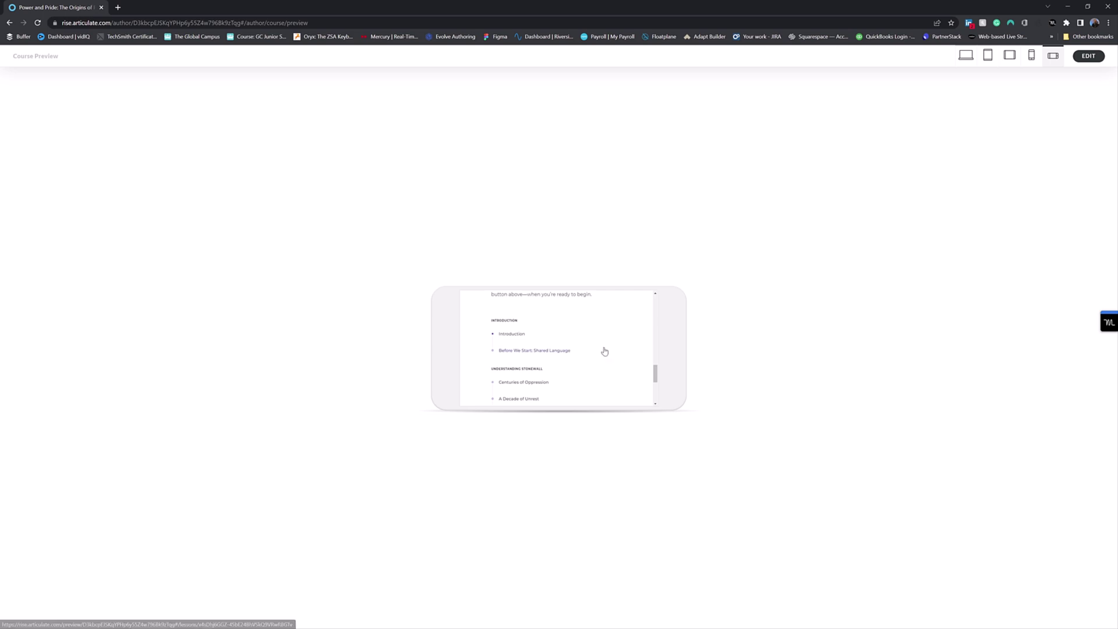
scroll(604, 351, "down", 1)
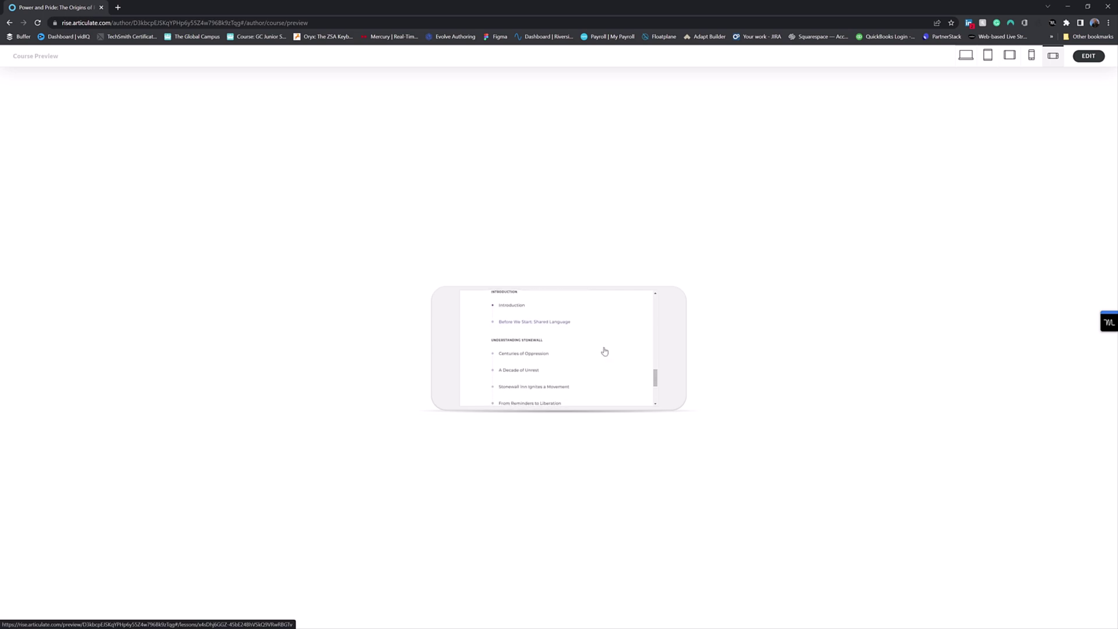